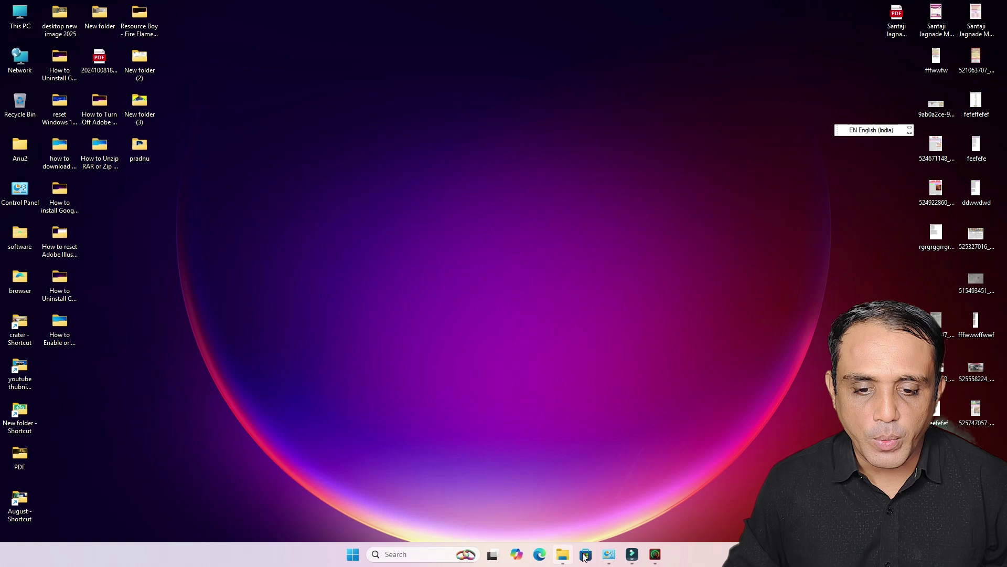
# Open a new maximised Chrome window and search Google for scrcpy.
pyautogui.rightClick(666, 554)
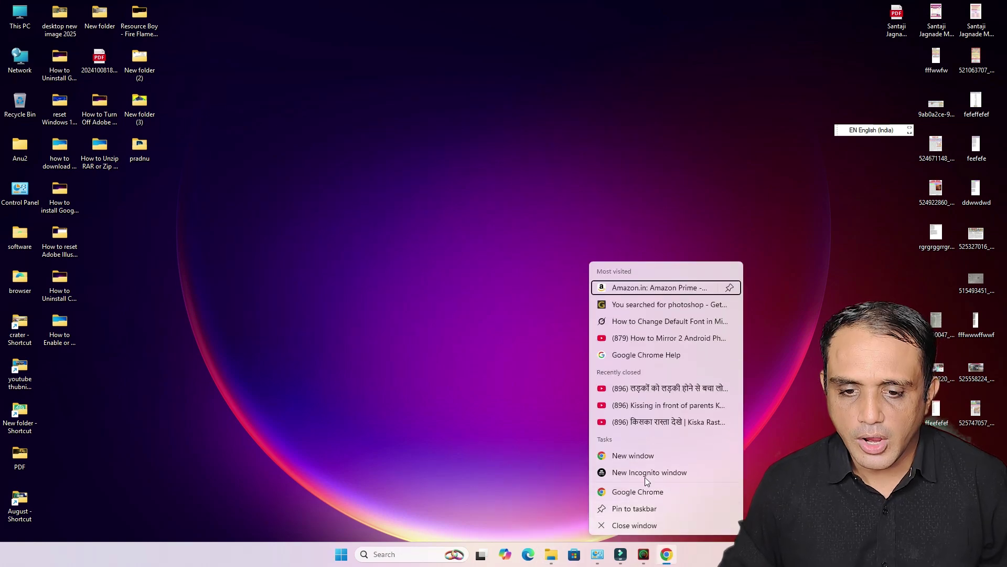
pyautogui.click(646, 456)
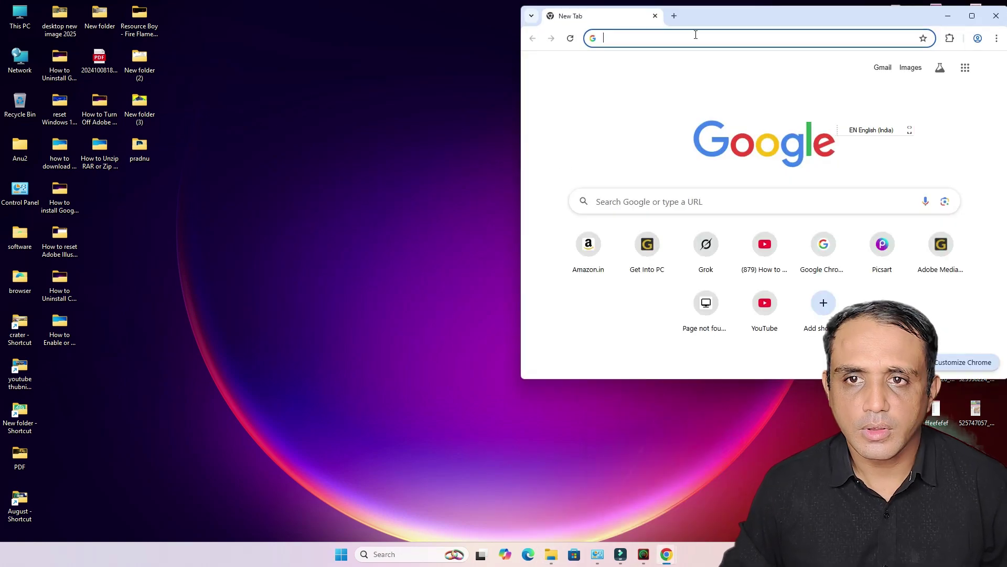
pyautogui.doubleClick(707, 26)
pyautogui.click(443, 36)
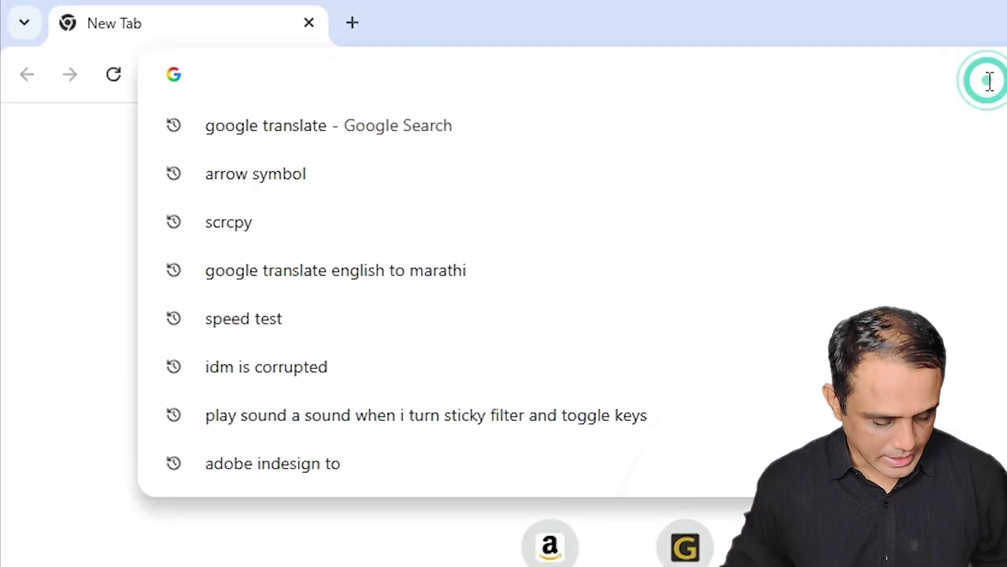
pyautogui.write('sc')
pyautogui.press('Return')
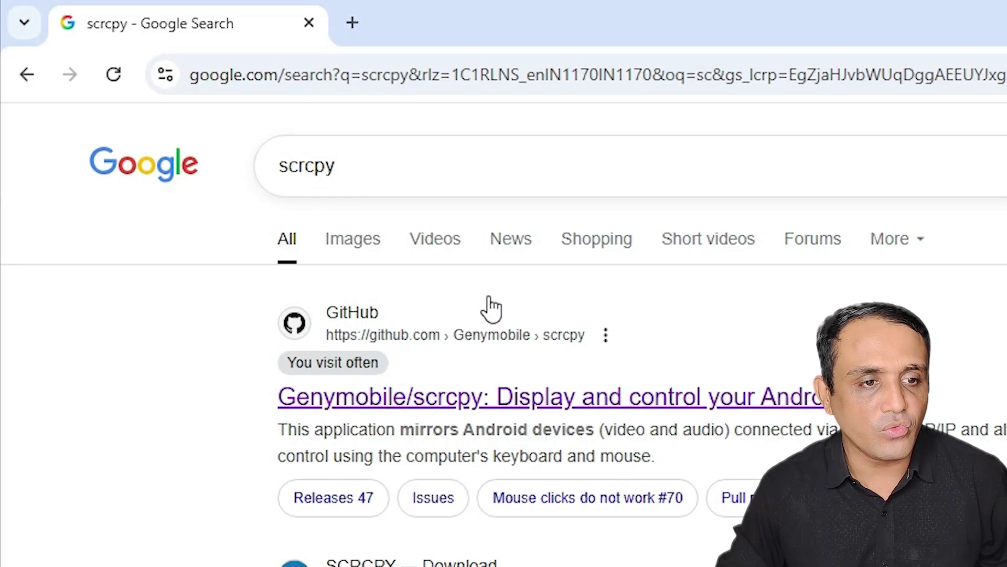
# Open the Genymobile/scrcpy GitHub result in a new tab and switch to it.
pyautogui.rightClick(590, 409)
pyautogui.click(624, 438)
pyautogui.click(442, 13)
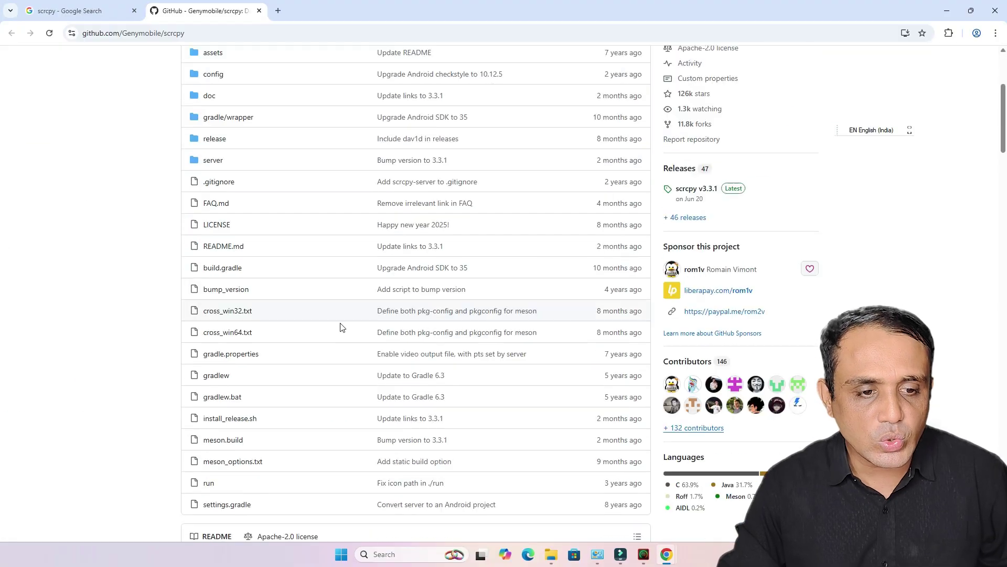
# Scroll the README past the v3.3.1 heading and follow the Windows install link.
pyautogui.scroll(-8, 340, 330)
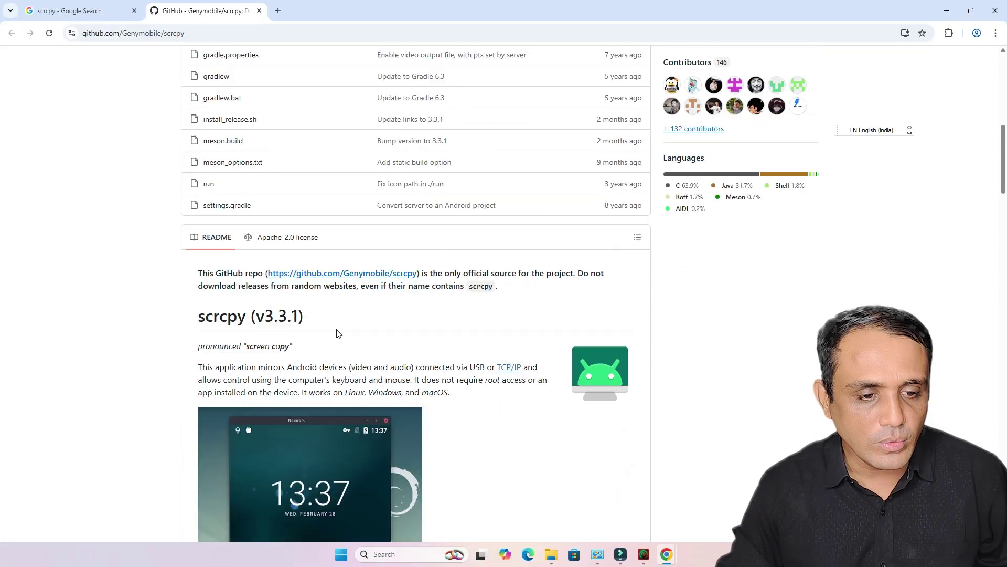
pyautogui.moveTo(228, 192)
pyautogui.mouseDown()
pyautogui.moveTo(299, 195)
pyautogui.moveTo(245, 194)
pyautogui.mouseUp()
pyautogui.scroll(-15, 387, 338)
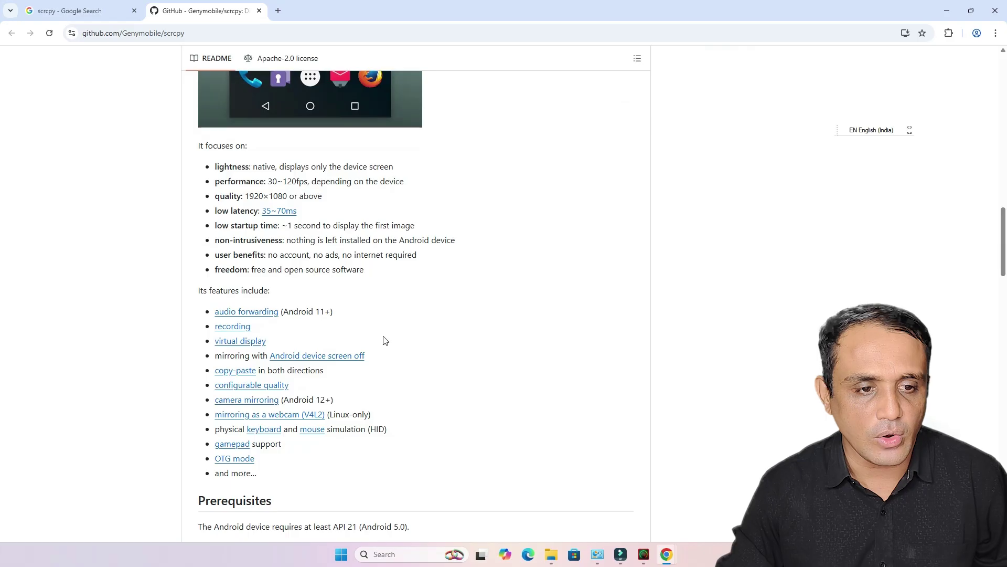
pyautogui.scroll(-3, 386, 340)
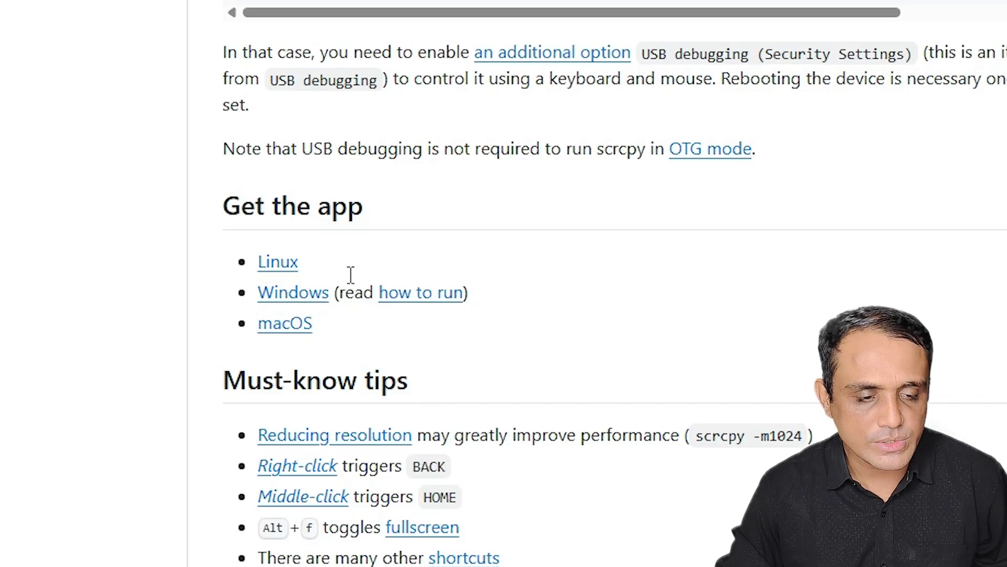
pyautogui.click(309, 303)
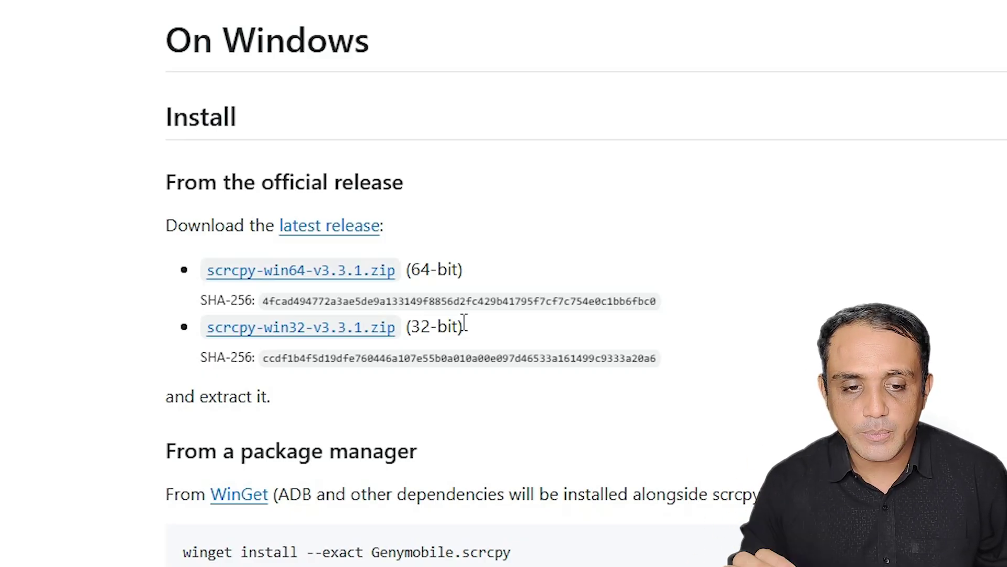
# Download scrcpy-win64-v3.3.1.zip to the Desktop with Internet Download Manager, then minimise Chrome.
pyautogui.click(367, 279)
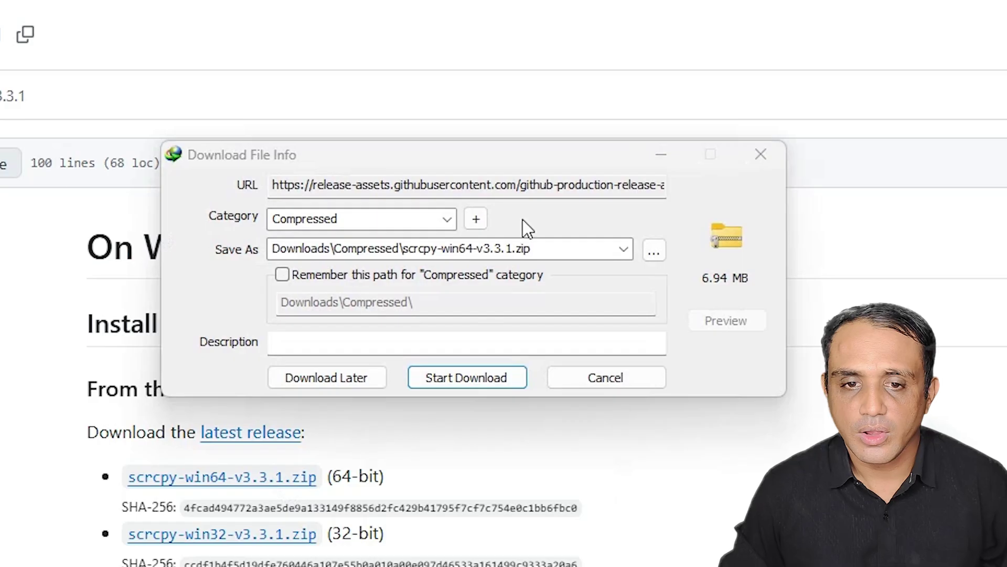
pyautogui.click(650, 248)
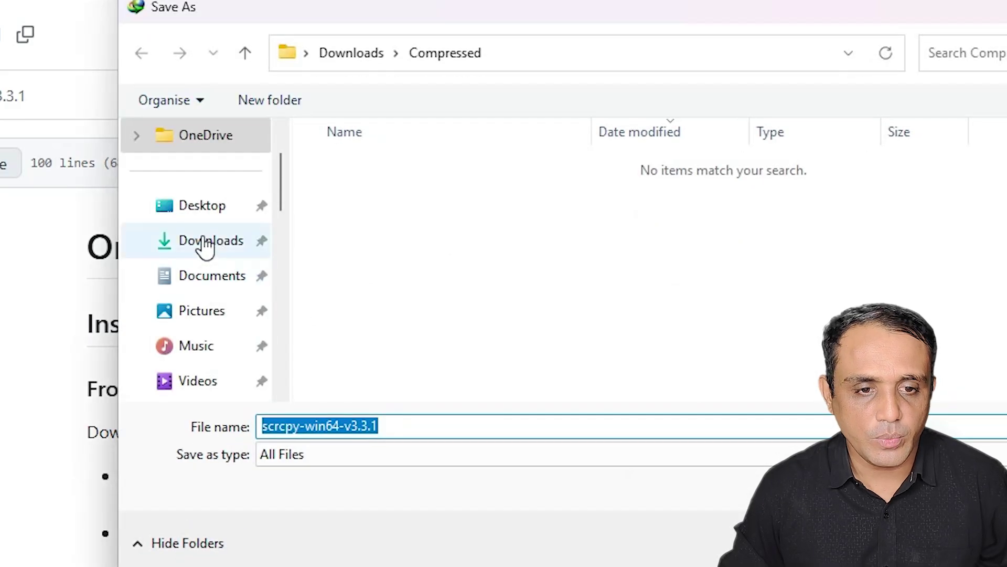
pyautogui.click(201, 210)
pyautogui.click(994, 544)
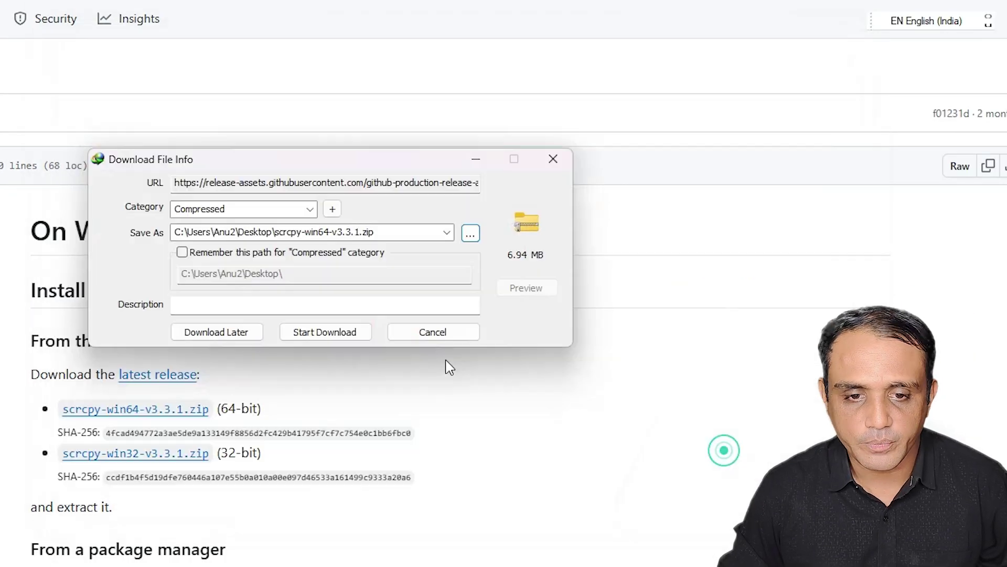
pyautogui.click(348, 332)
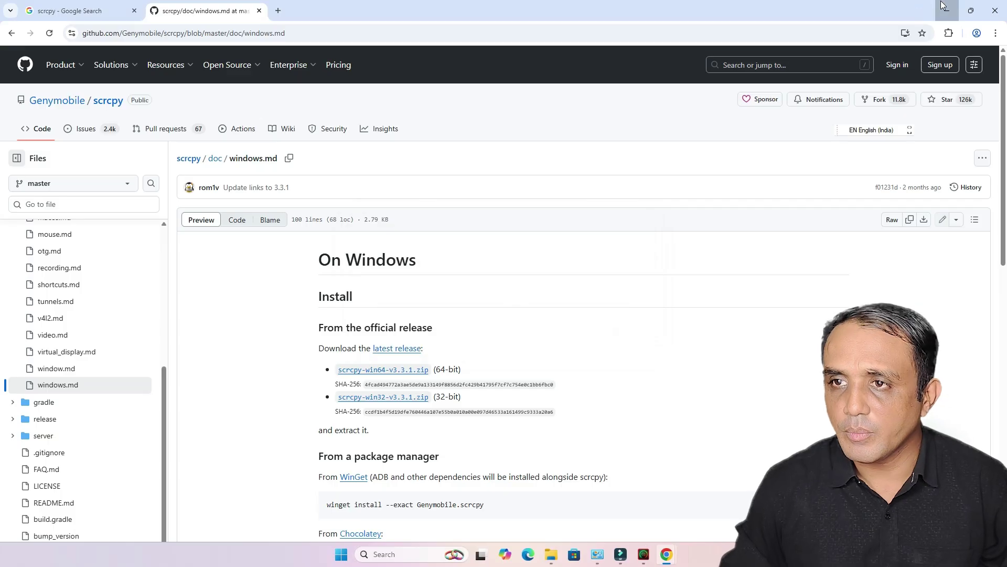
pyautogui.click(947, 9)
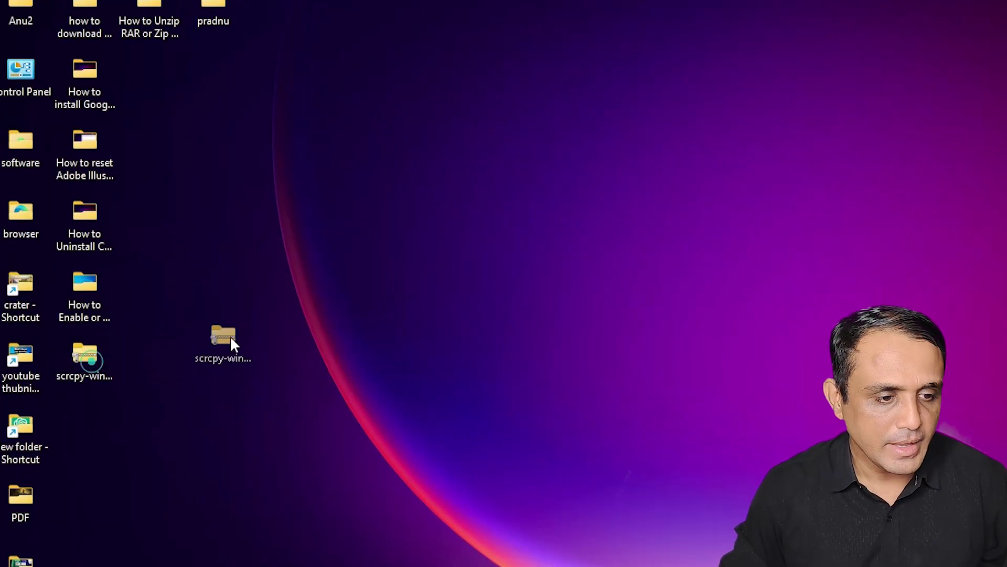
# Extract the scrcpy zip with WinRAR into a scrcpy-win64-v3.3.1 folder.
pyautogui.moveTo(233, 343); pyautogui.dragTo(233, 344)
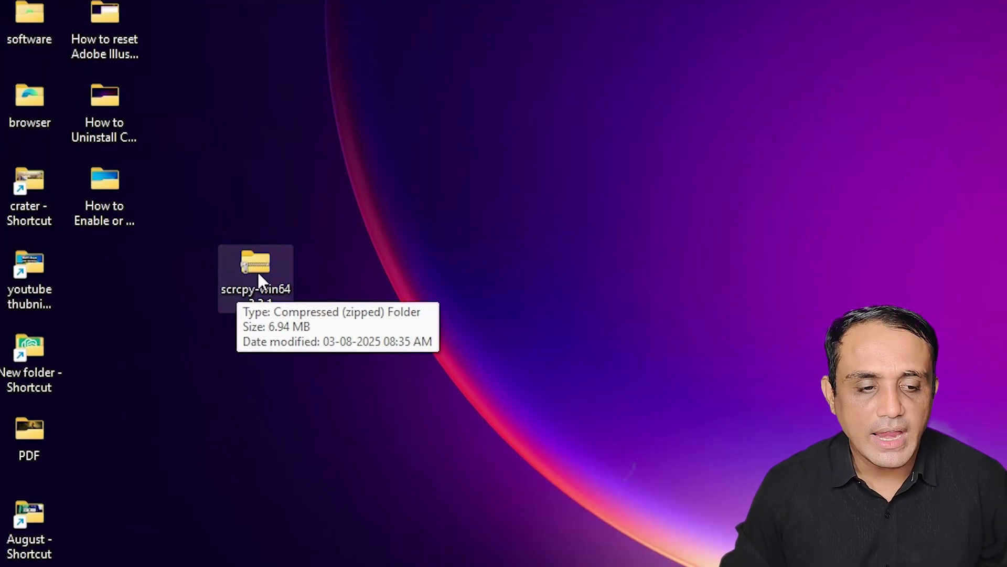
pyautogui.click(263, 281)
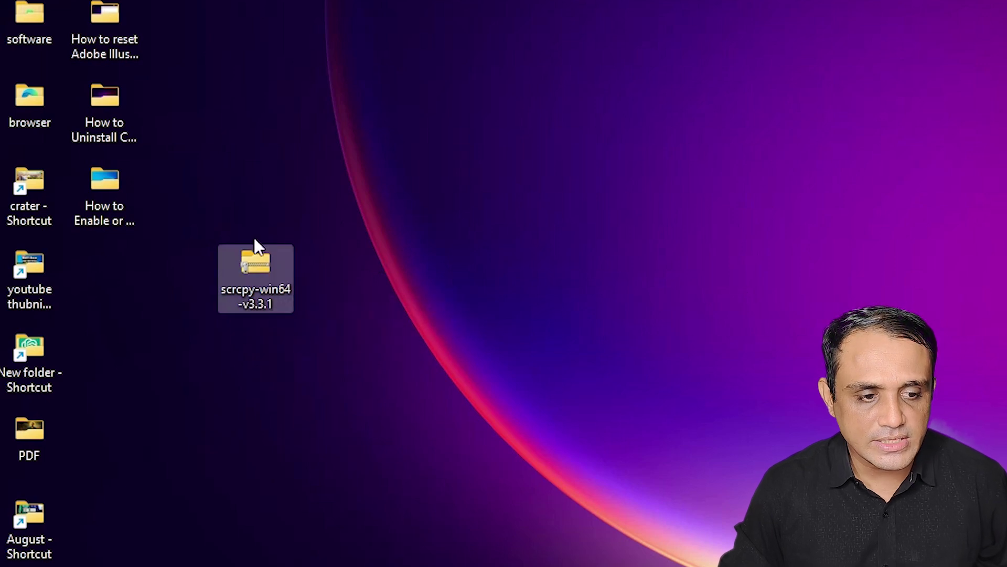
pyautogui.click(335, 312)
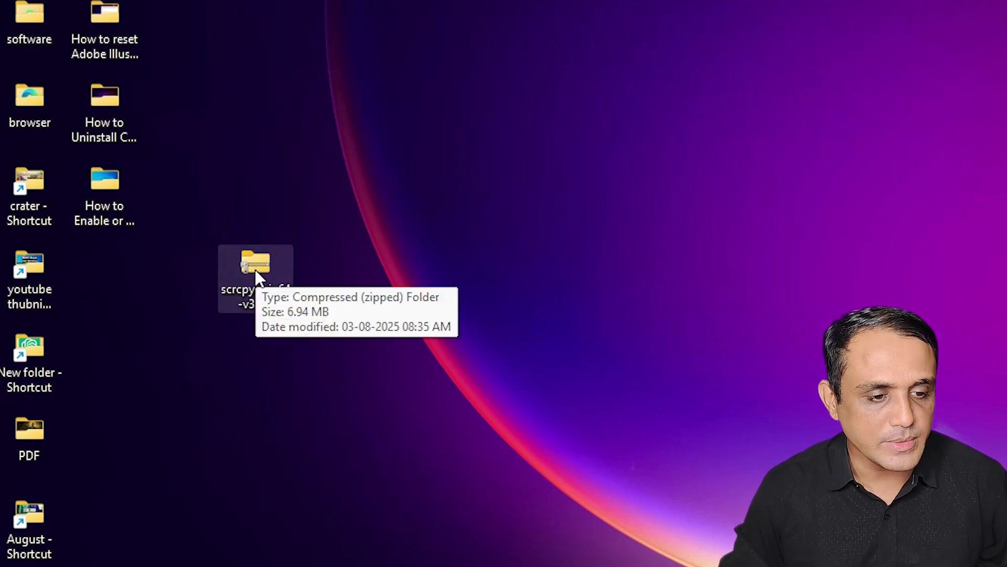
pyautogui.rightClick(255, 269)
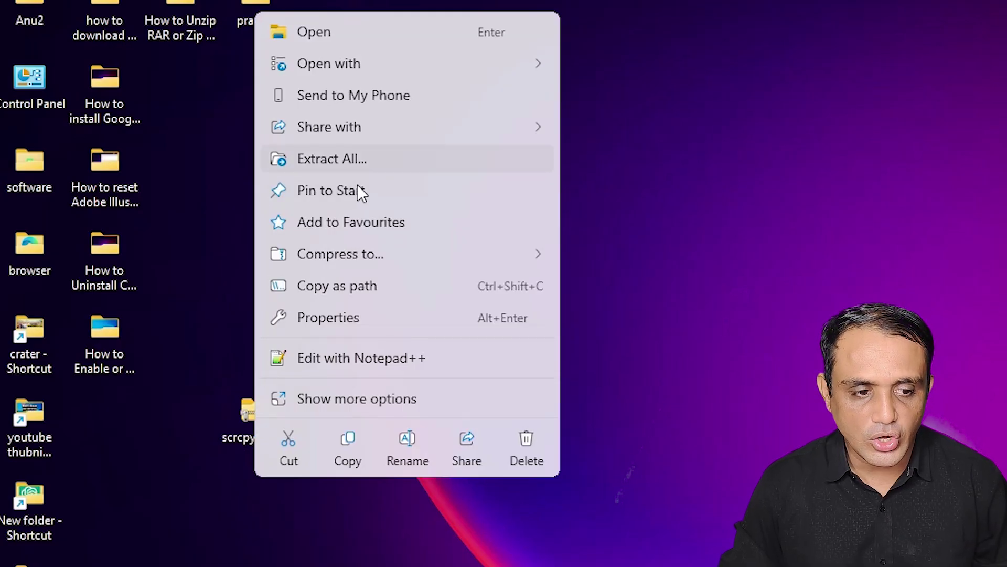
pyautogui.click(381, 393)
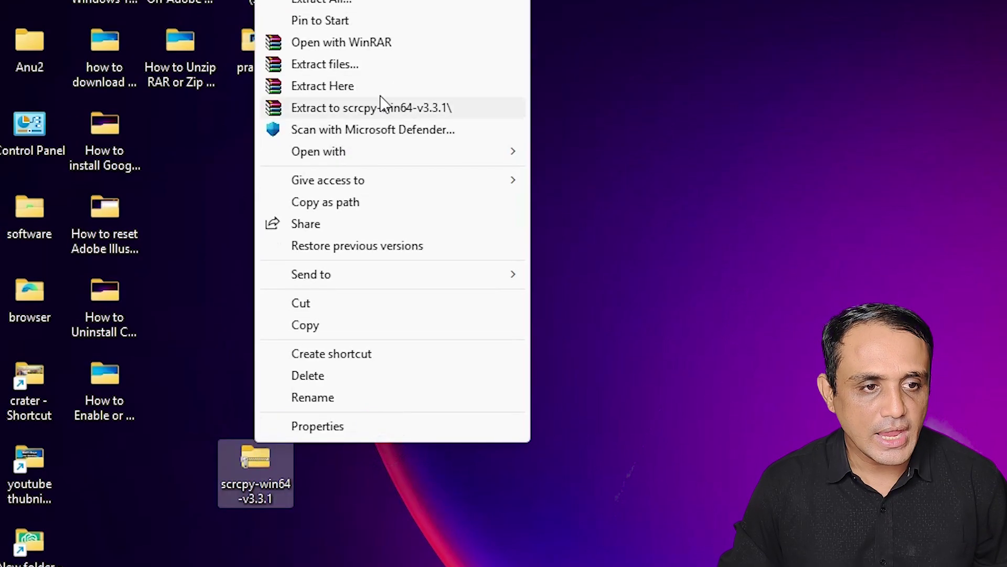
pyautogui.click(343, 64)
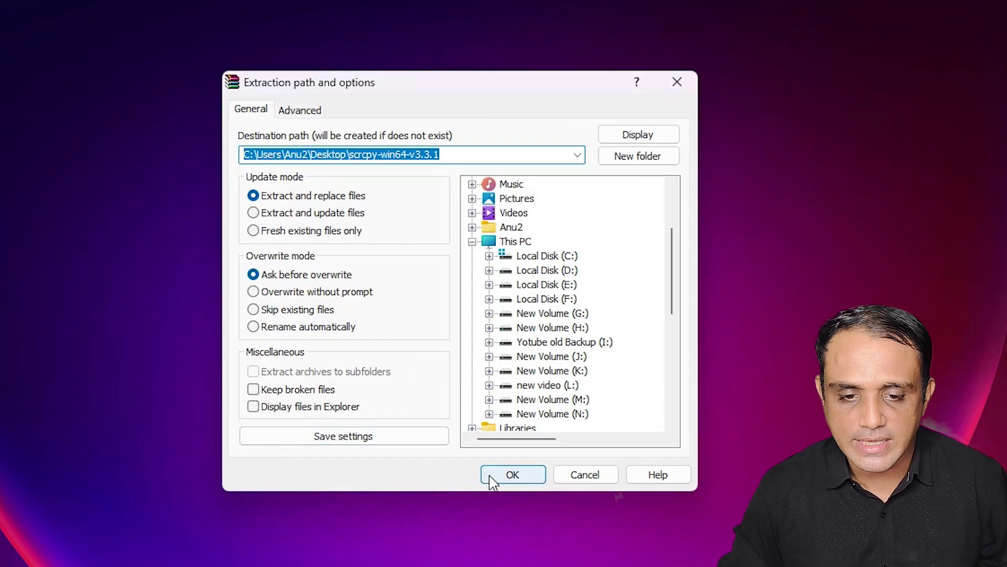
pyautogui.click(744, 482)
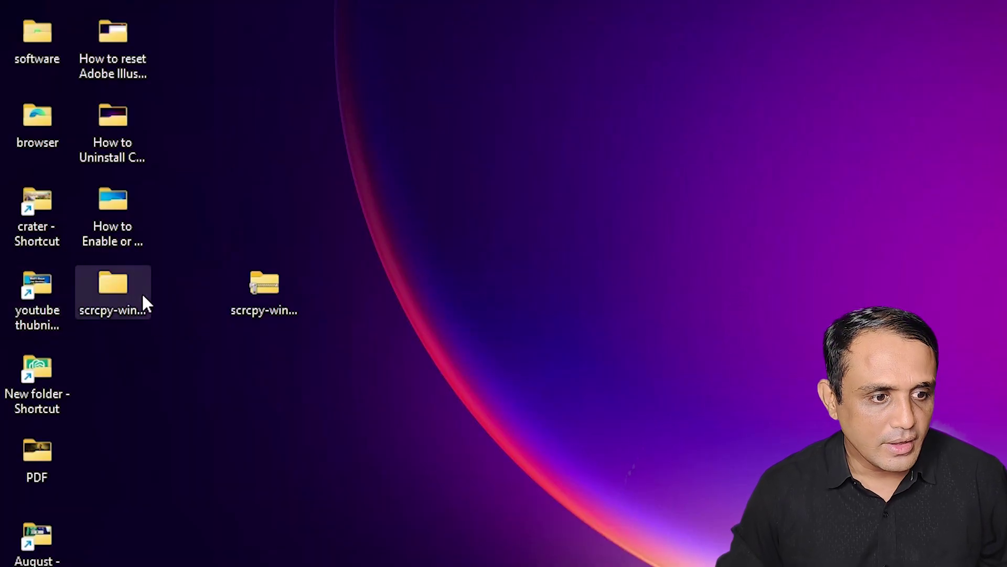
# Place the extracted folder below the zip and briefly check its contents.
pyautogui.moveTo(135, 309); pyautogui.dragTo(287, 273)
pyautogui.click(486, 241)
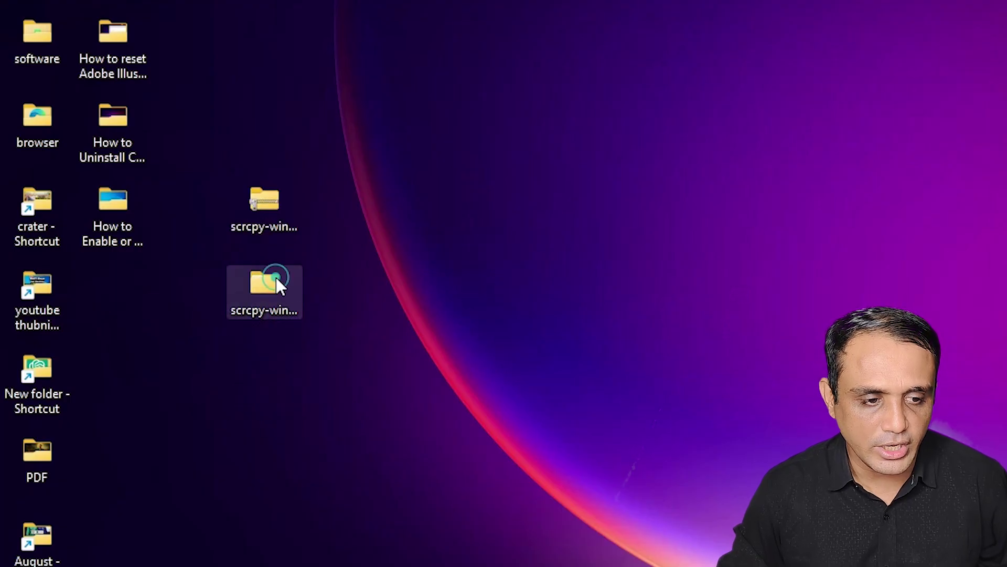
pyautogui.doubleClick(276, 282)
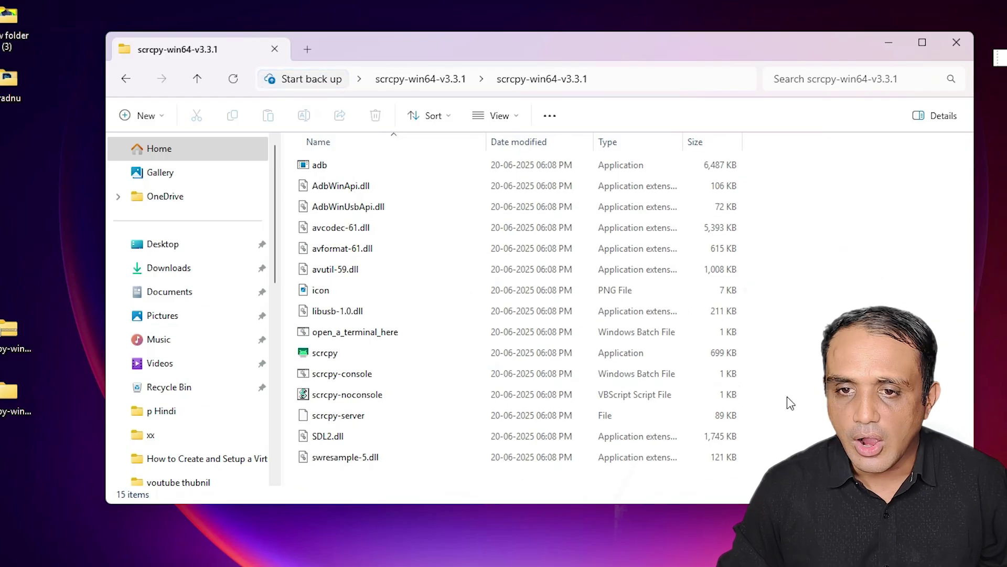
pyautogui.click(955, 44)
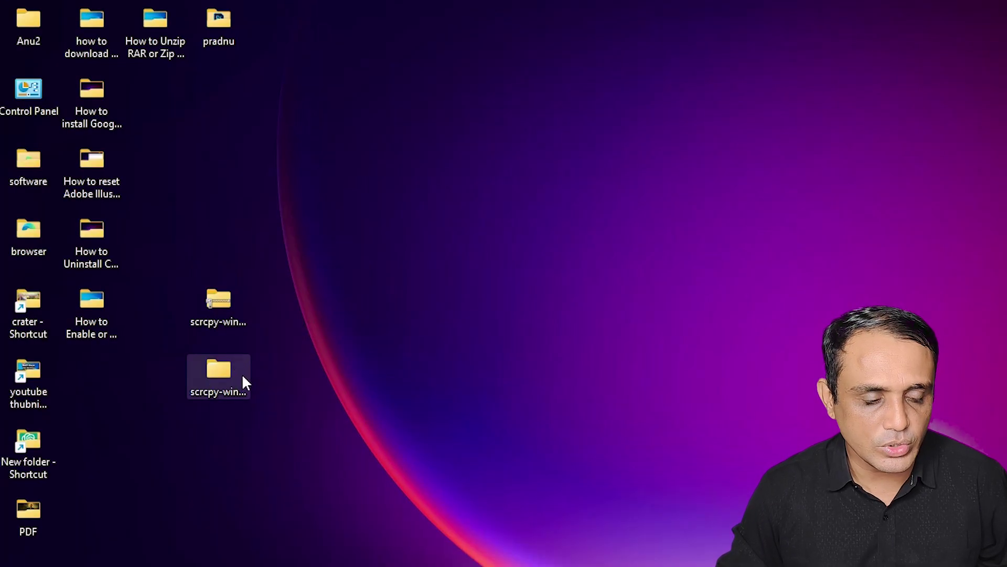
# Copy the inner scrcpy-win64-v3.3.1 folder's full path from the address bar, then minimise Explorer.
pyautogui.doubleClick(226, 374)
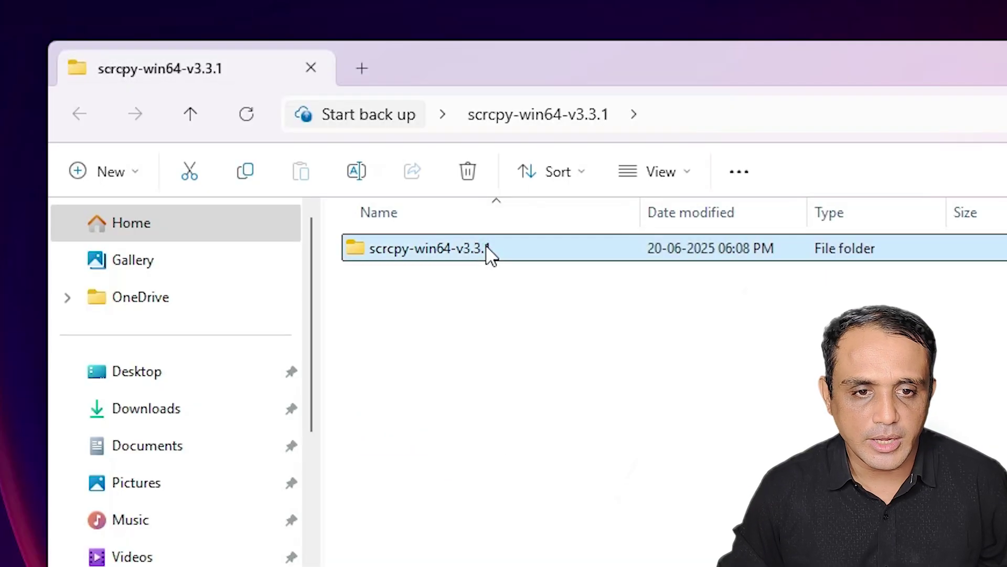
pyautogui.doubleClick(570, 187)
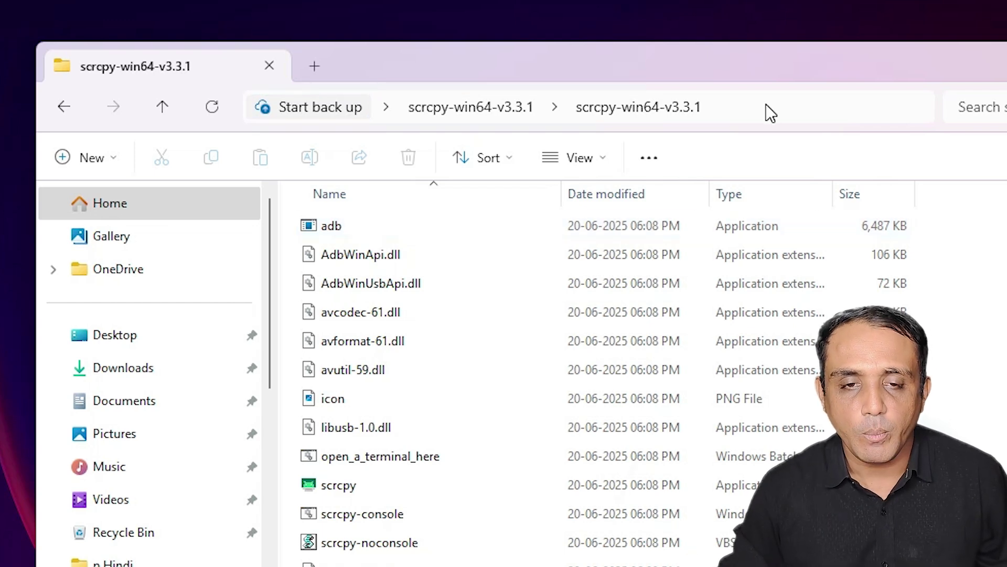
pyautogui.click(807, 106)
pyautogui.click(807, 106)
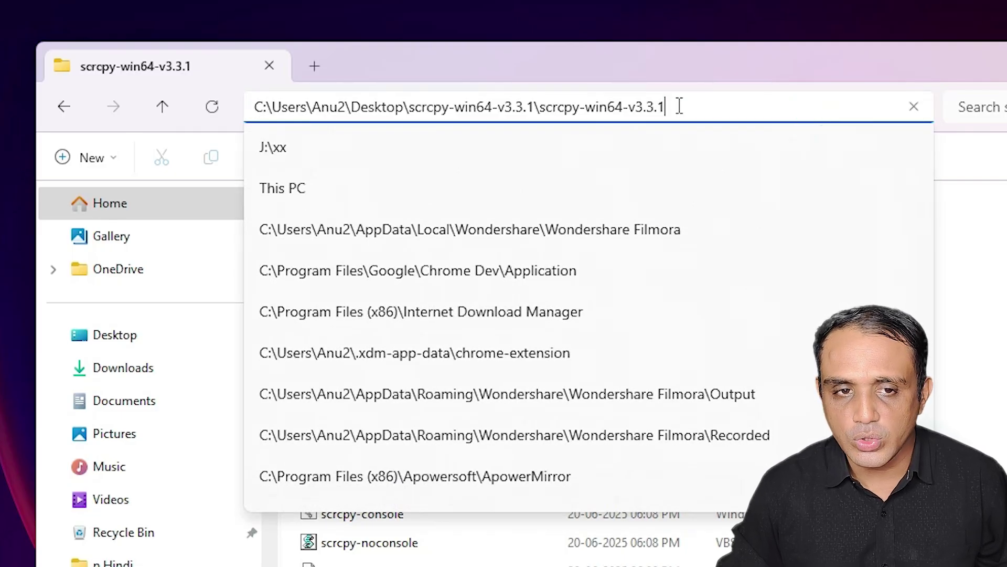
pyautogui.moveTo(722, 105); pyautogui.dragTo(236, 102)
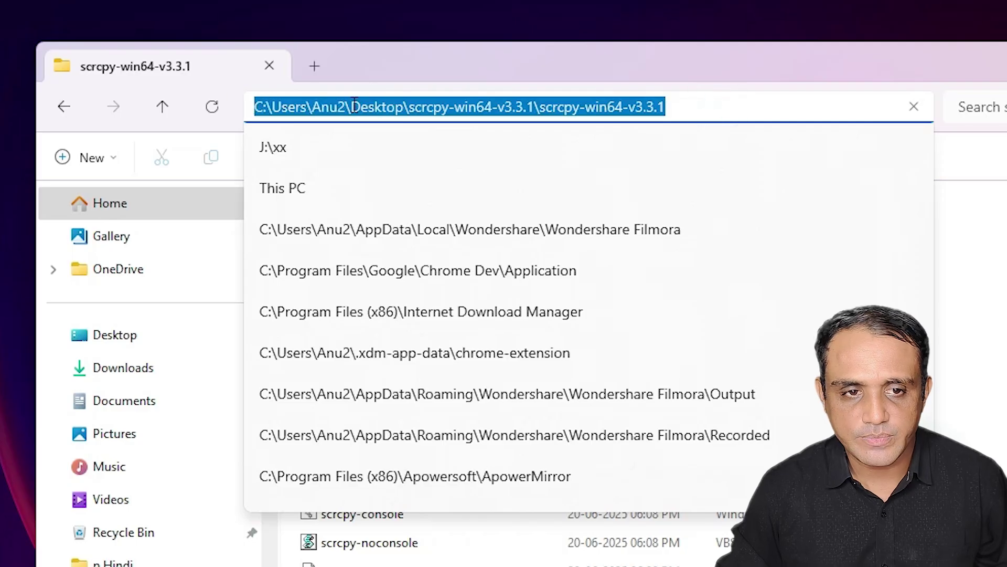
pyautogui.rightClick(355, 103)
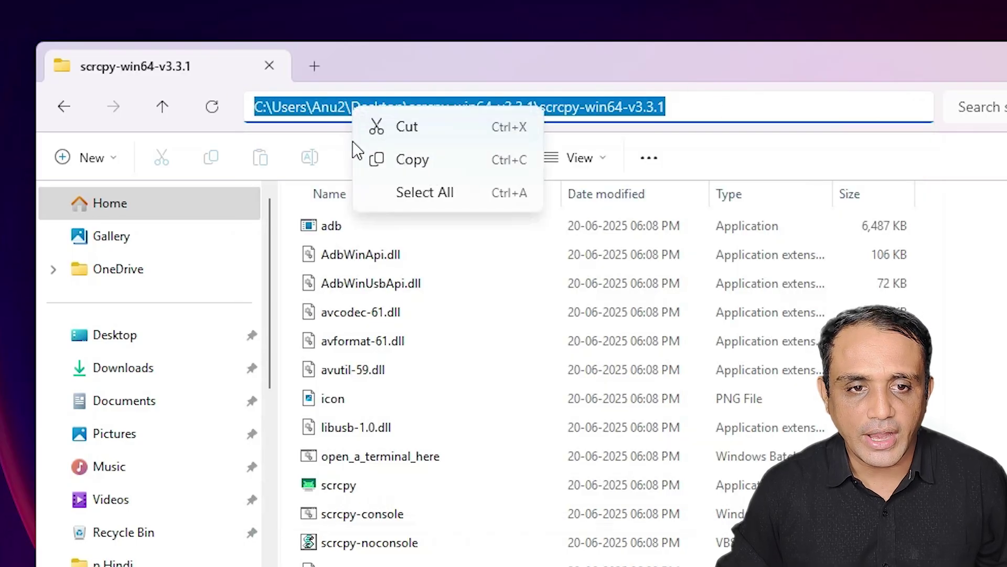
pyautogui.click(434, 173)
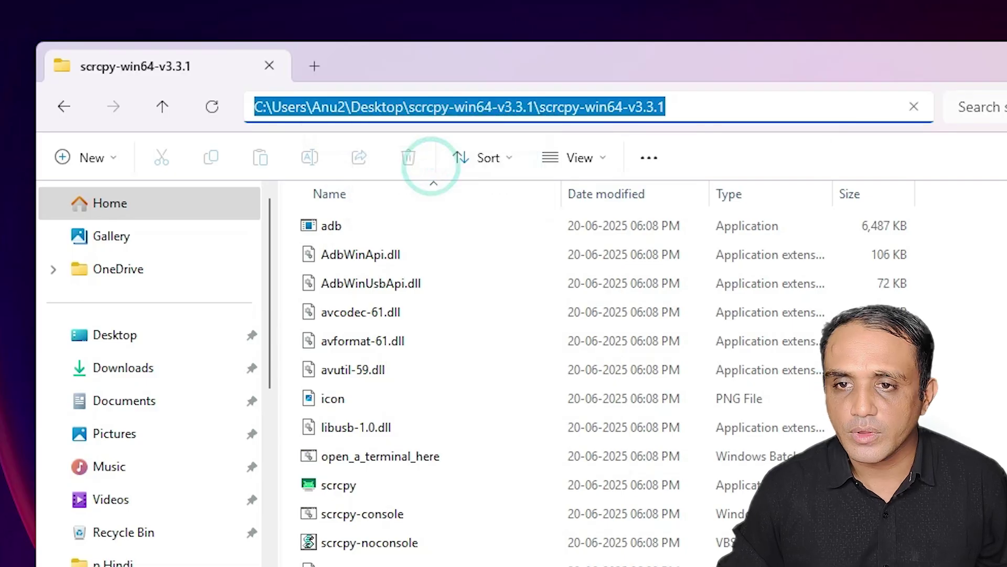
pyautogui.click(763, 124)
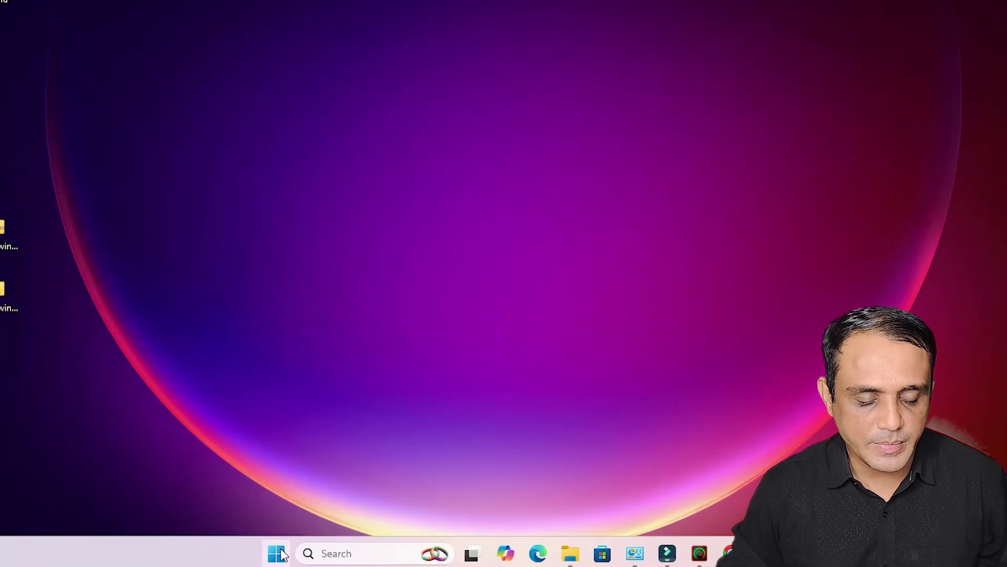
pyautogui.click(277, 553)
# Search 'edit the system environment variables' to reach System Properties' Environment Variables.
pyautogui.write('edit th')
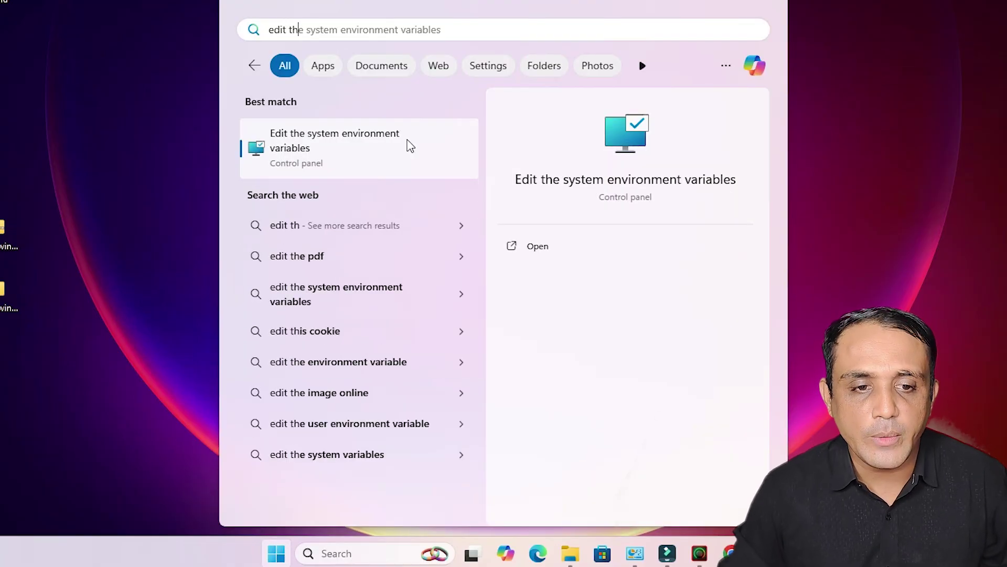
pyautogui.click(409, 146)
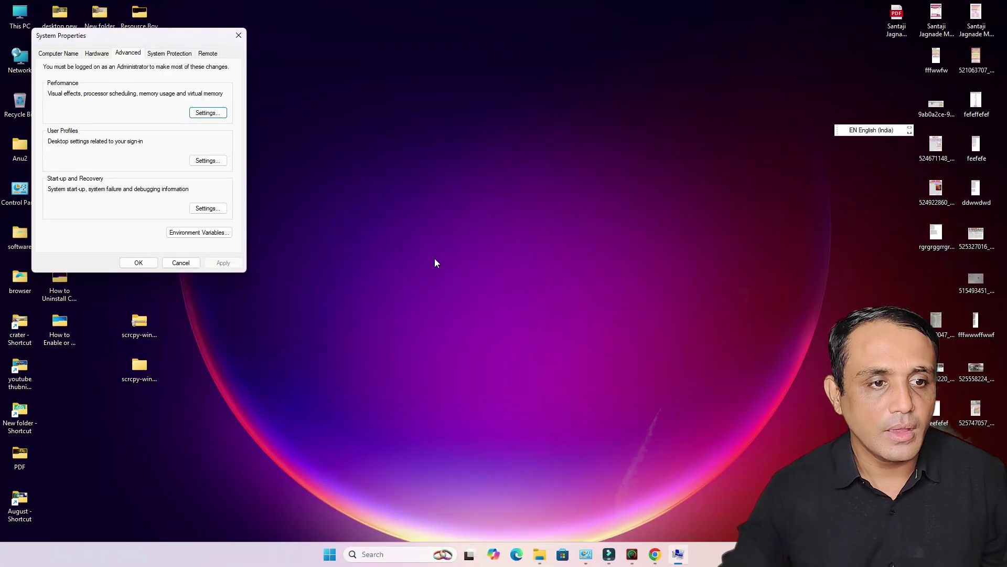
pyautogui.moveTo(156, 41); pyautogui.dragTo(516, 119)
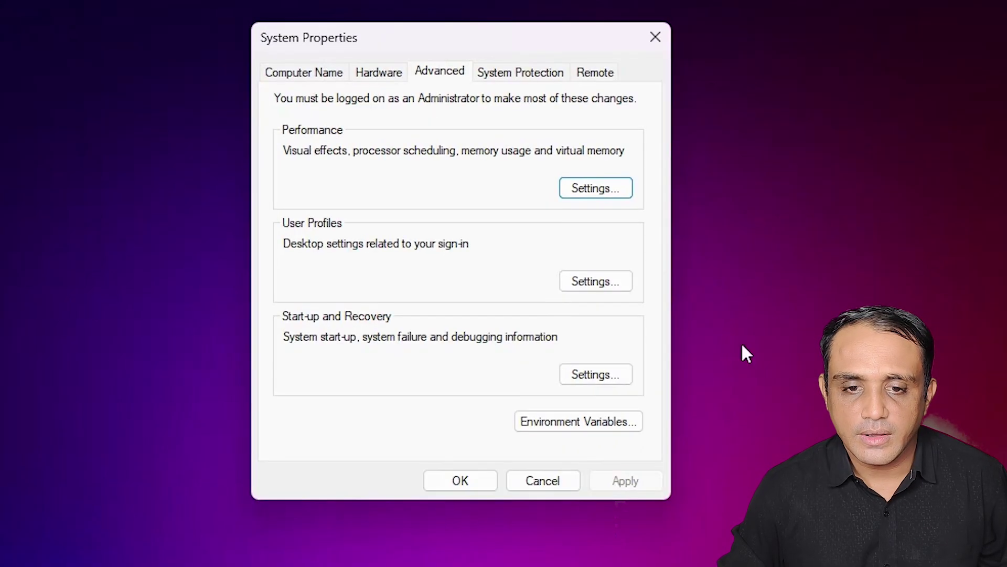
pyautogui.click(627, 427)
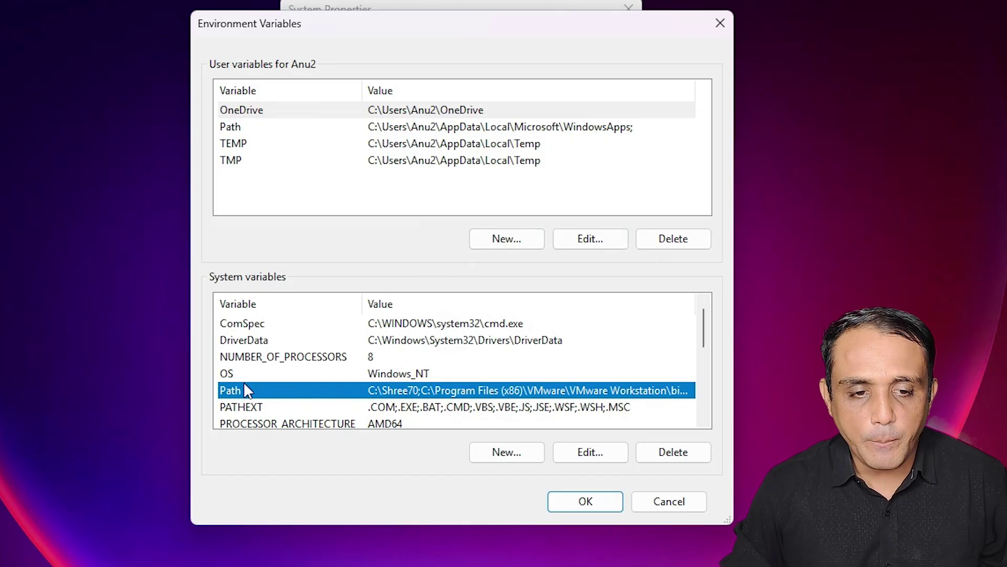
# Add the pasted scrcpy-win64-v3.3.1 folder path to the system Path and save.
pyautogui.click(602, 460)
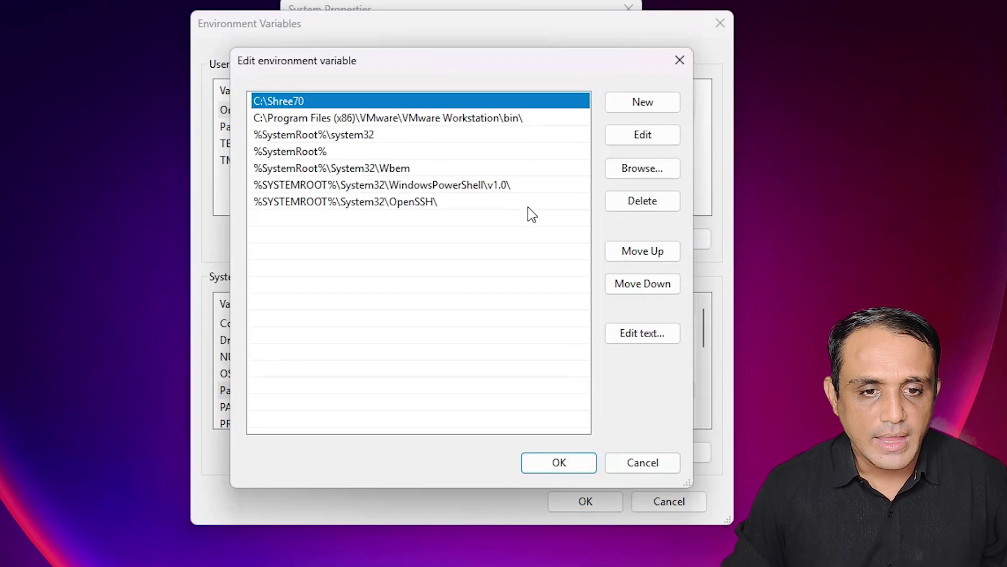
pyautogui.click(647, 104)
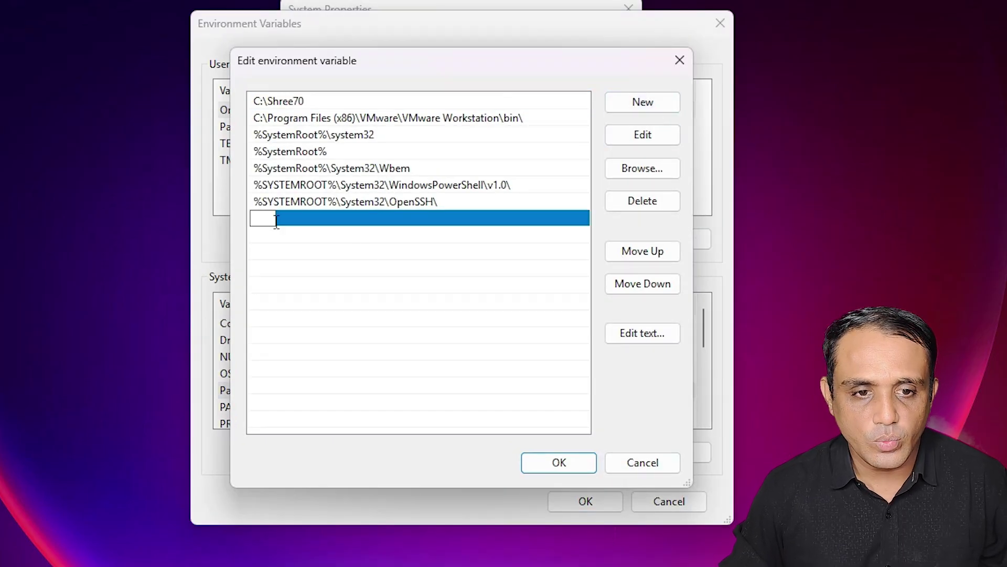
pyautogui.rightClick(260, 217)
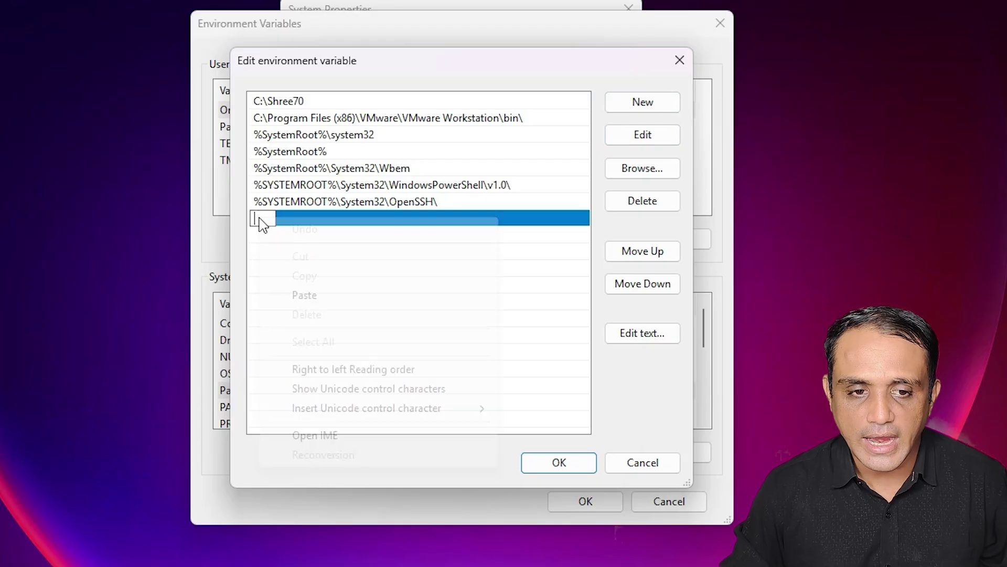
pyautogui.click(304, 295)
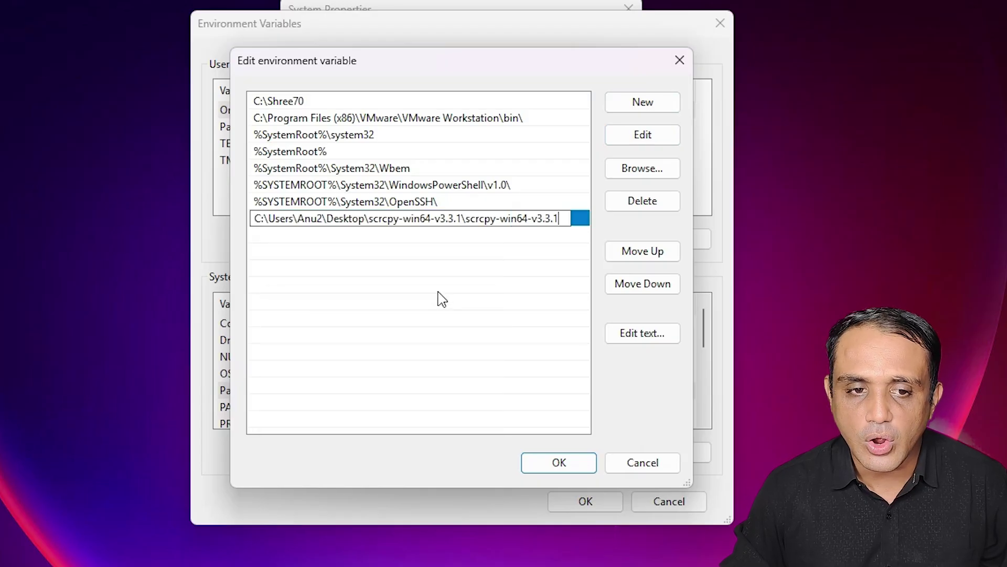
pyautogui.click(433, 294)
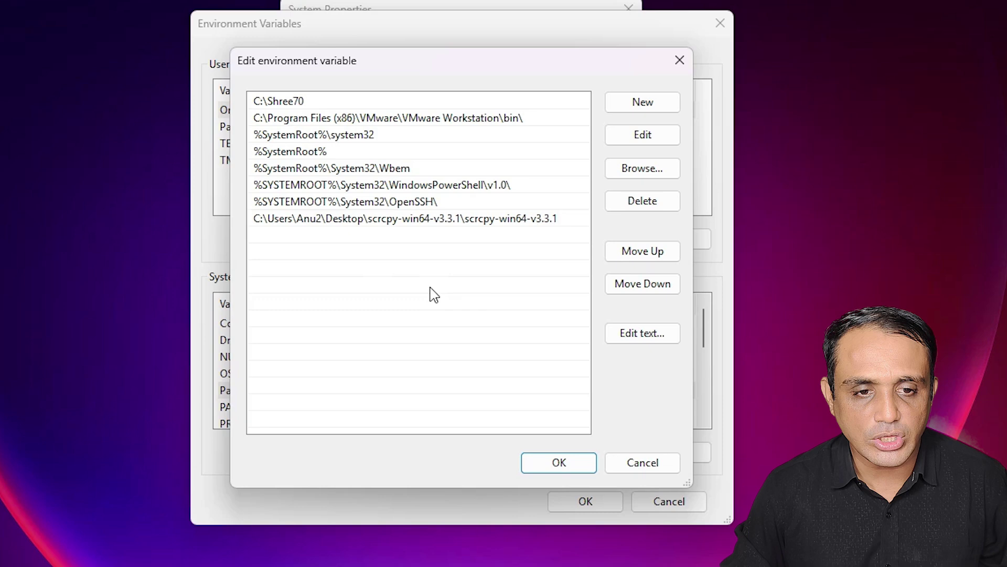
pyautogui.click(559, 463)
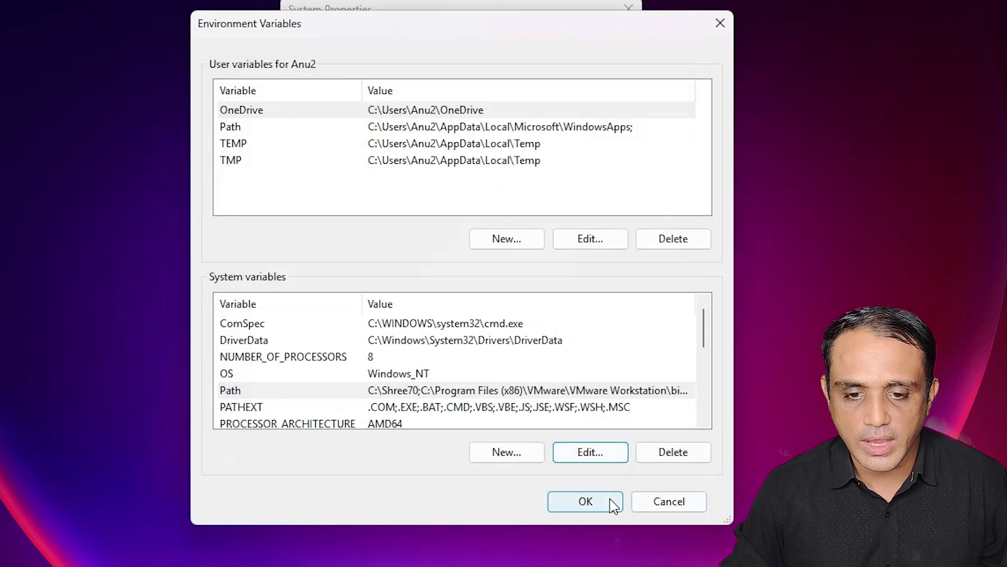
pyautogui.press('Return')
# Close System Properties with OK and open Settings on the mirrored phone.
pyautogui.click(460, 480)
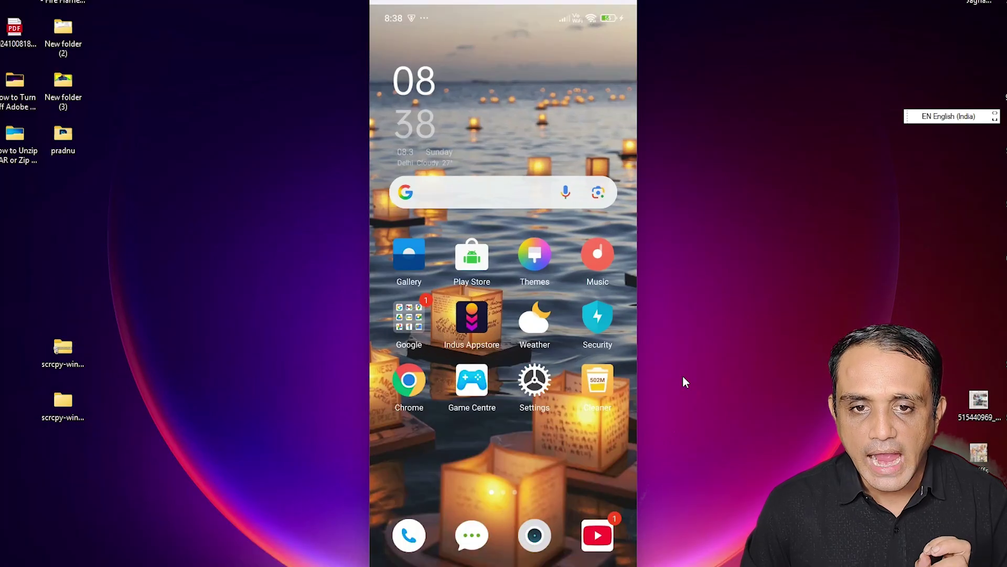
pyautogui.click(540, 388)
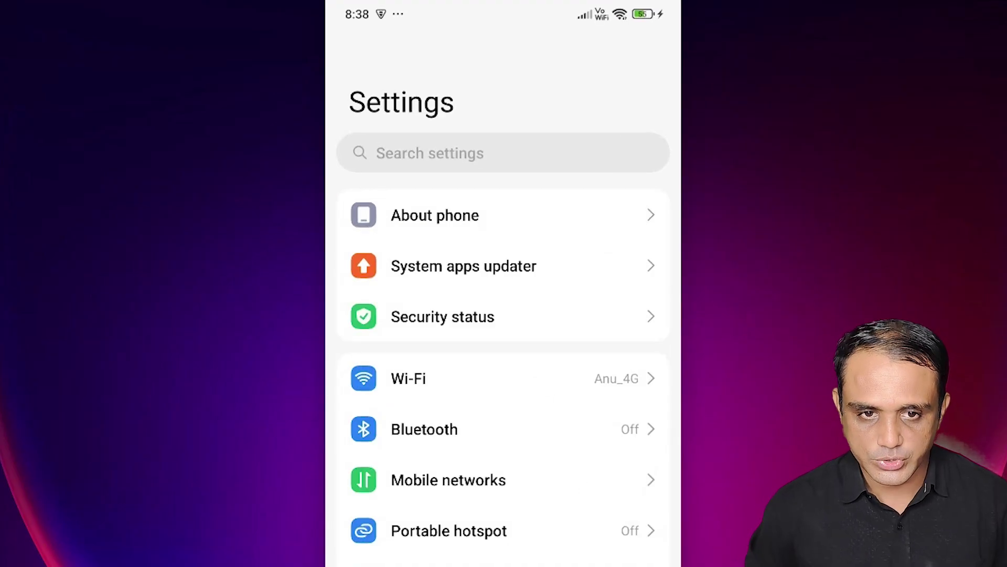
# Open About phone and tap OS version repeatedly until it confirms developer mode is on.
pyautogui.click(608, 381)
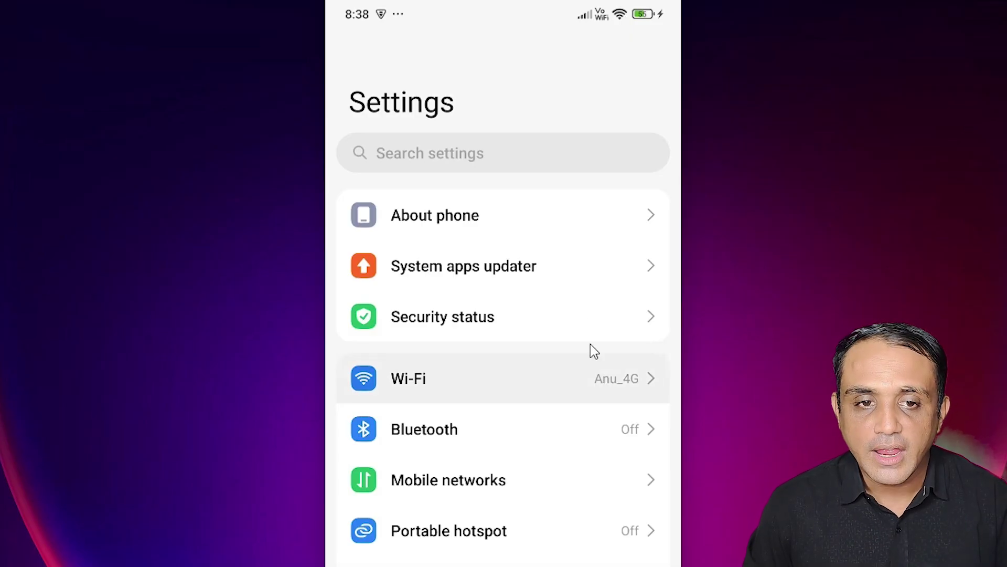
pyautogui.click(511, 223)
pyautogui.scroll(-3, 596, 440)
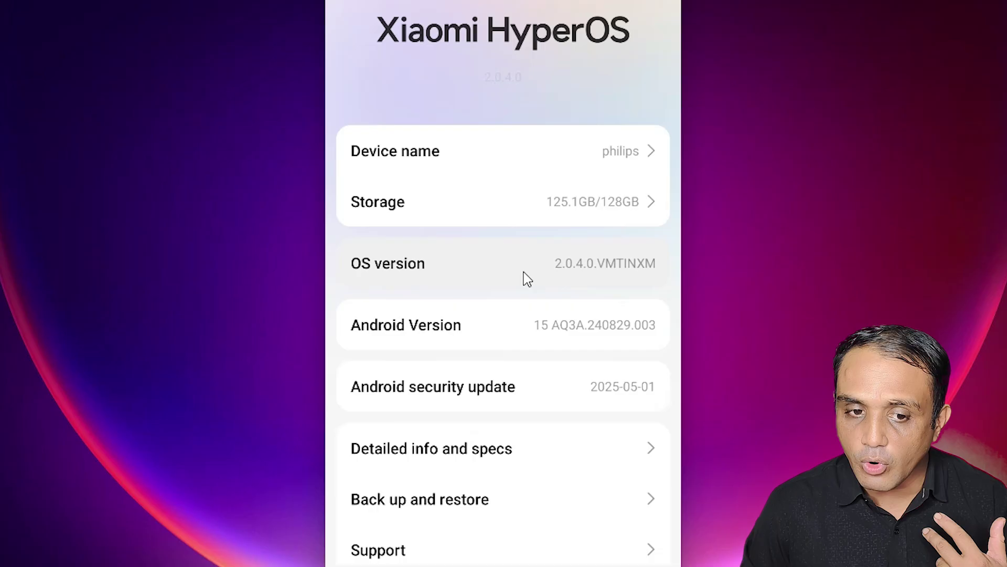
pyautogui.click(489, 271)
pyautogui.click(490, 271)
pyautogui.click(490, 270)
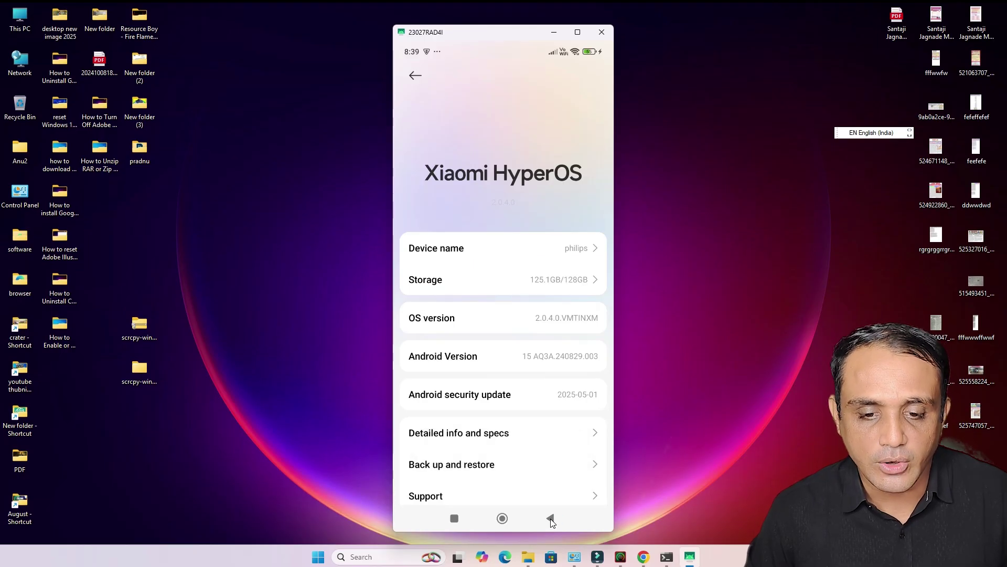
# Return to Settings, scroll down, and open Additional settings to show Developer options.
pyautogui.click(551, 519)
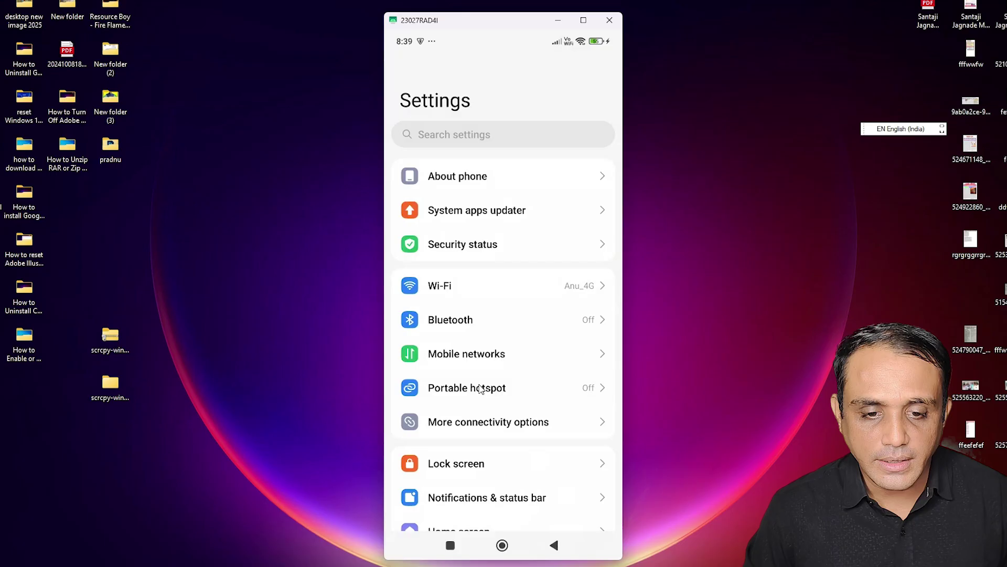
pyautogui.moveTo(467, 448); pyautogui.dragTo(496, 288)
pyautogui.moveTo(479, 454); pyautogui.dragTo(537, 304)
pyautogui.moveTo(544, 215); pyautogui.dragTo(555, 234)
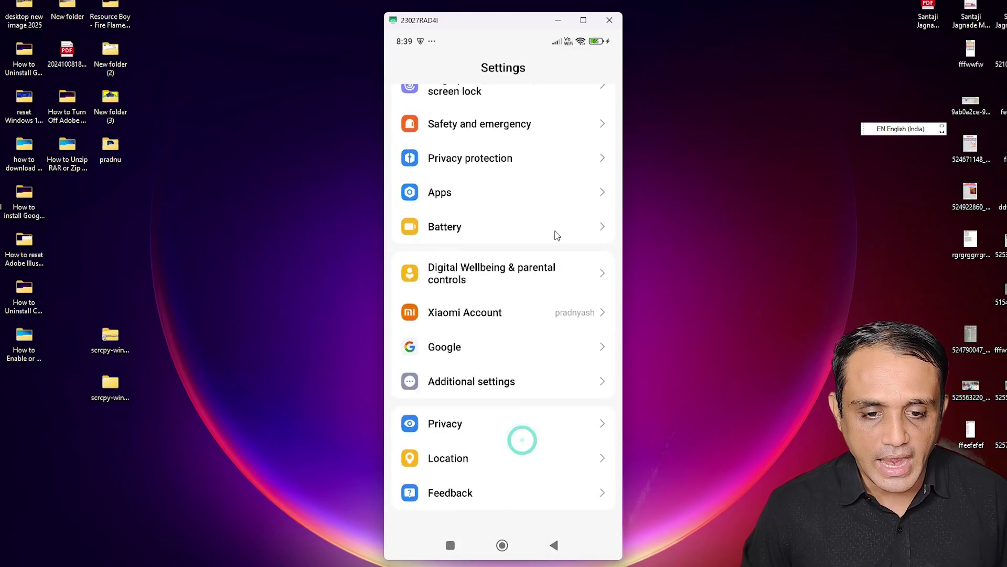
pyautogui.click(540, 381)
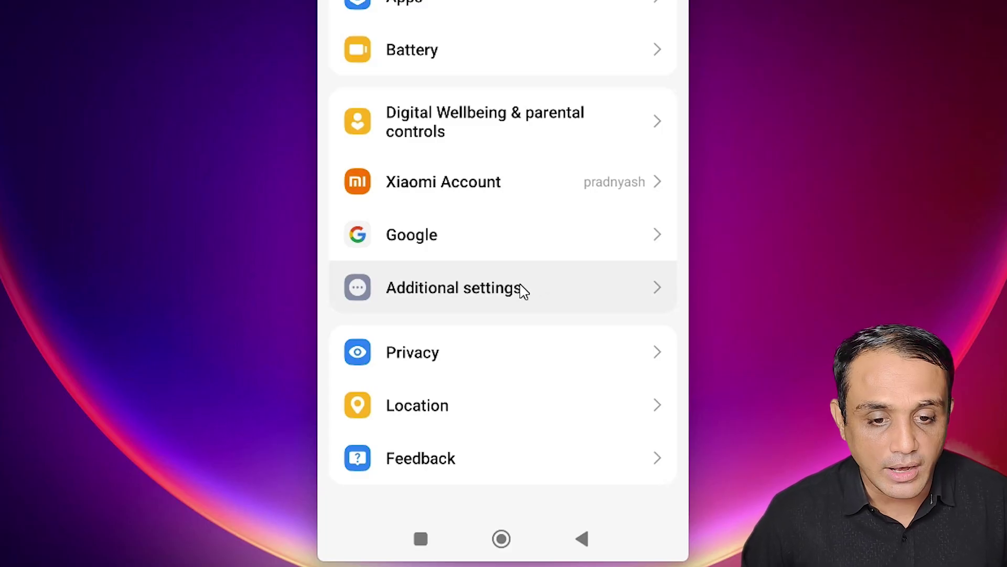
pyautogui.click(519, 288)
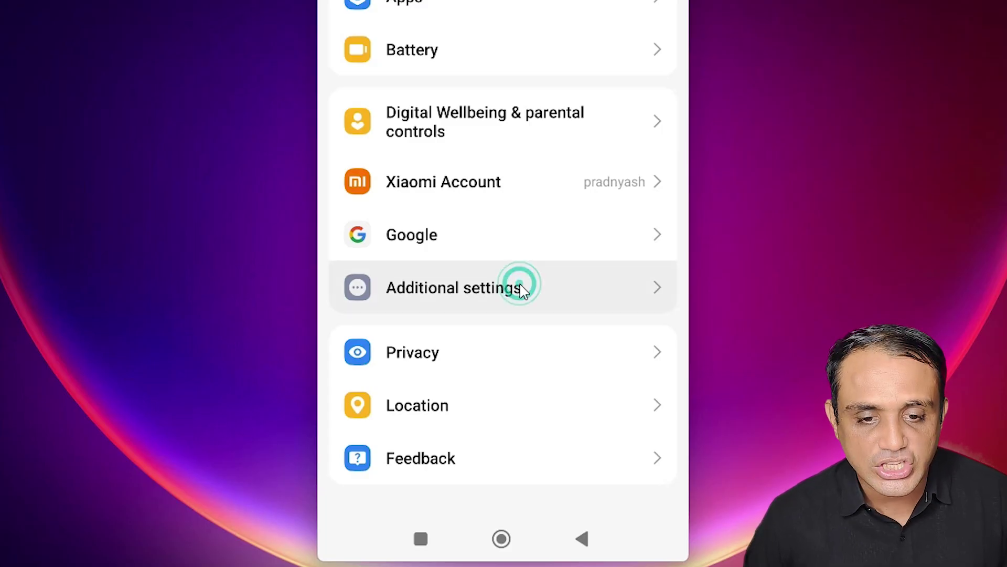
pyautogui.moveTo(475, 427); pyautogui.dragTo(475, 417)
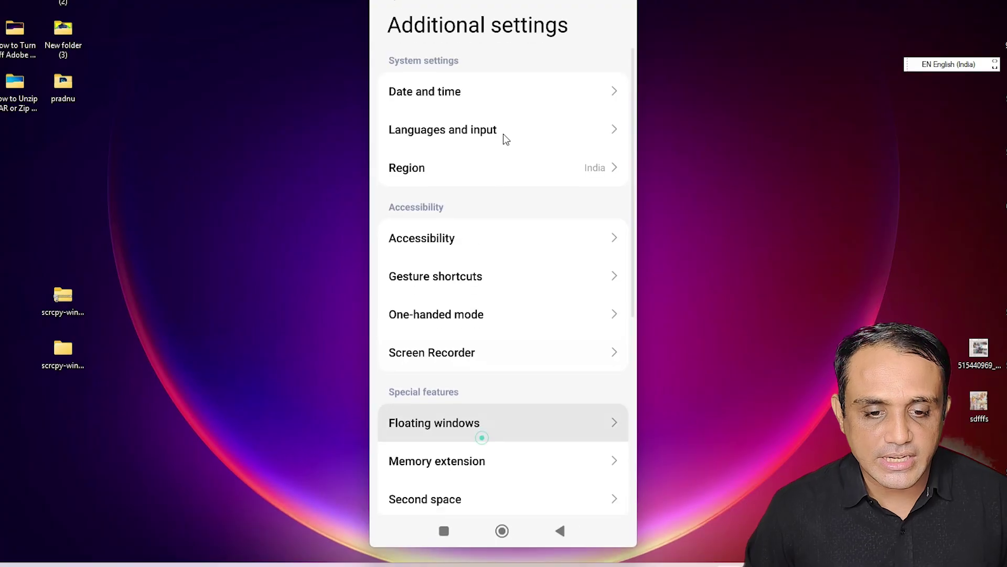
pyautogui.scroll(-8, 468, 397)
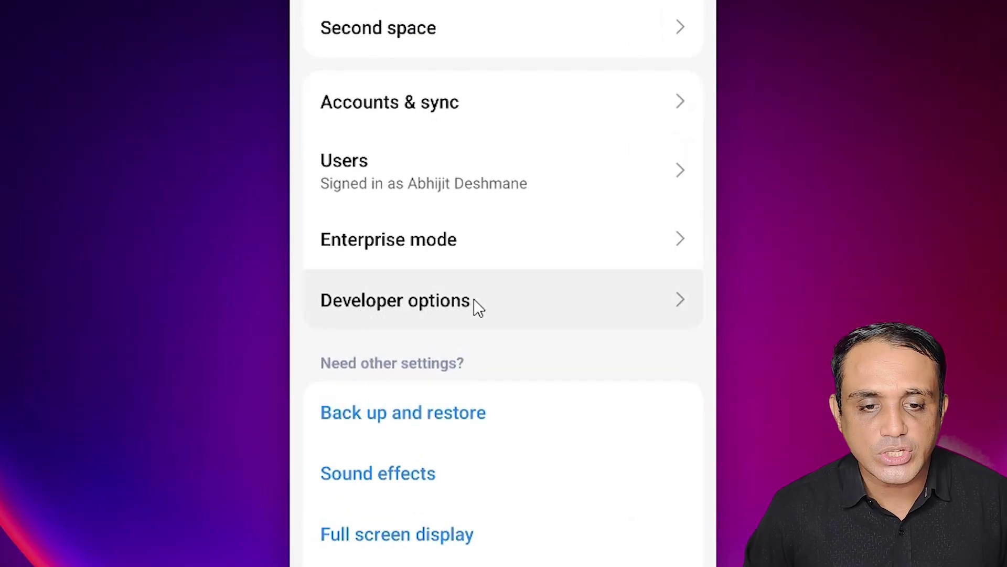
pyautogui.click(468, 298)
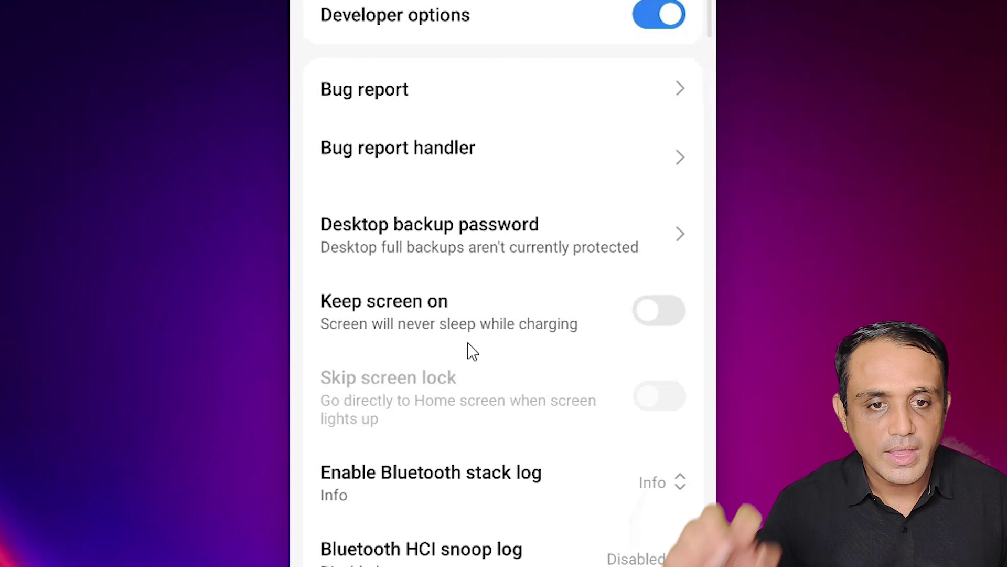
pyautogui.scroll(-5, 546, 414)
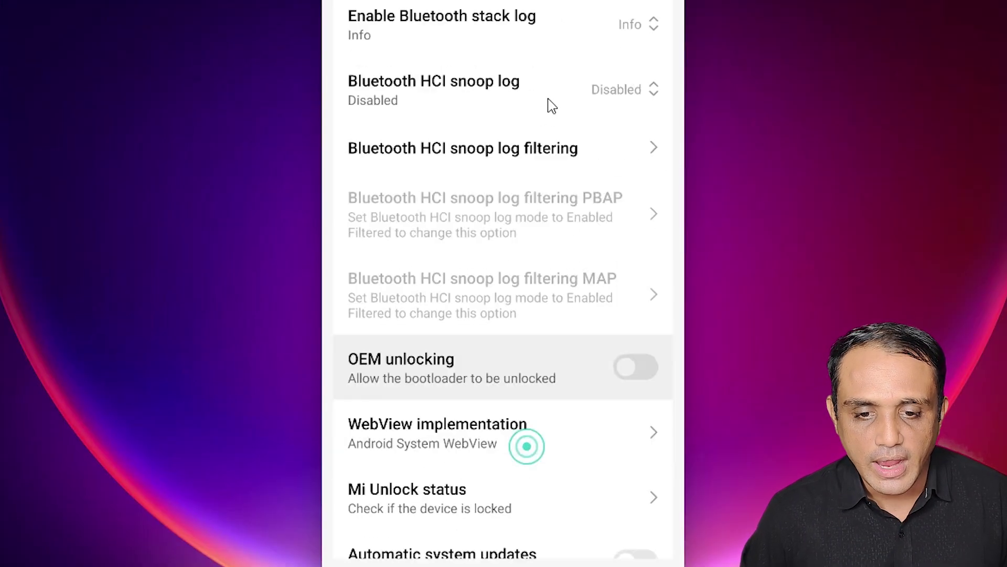
pyautogui.moveTo(541, 465); pyautogui.dragTo(540, 70)
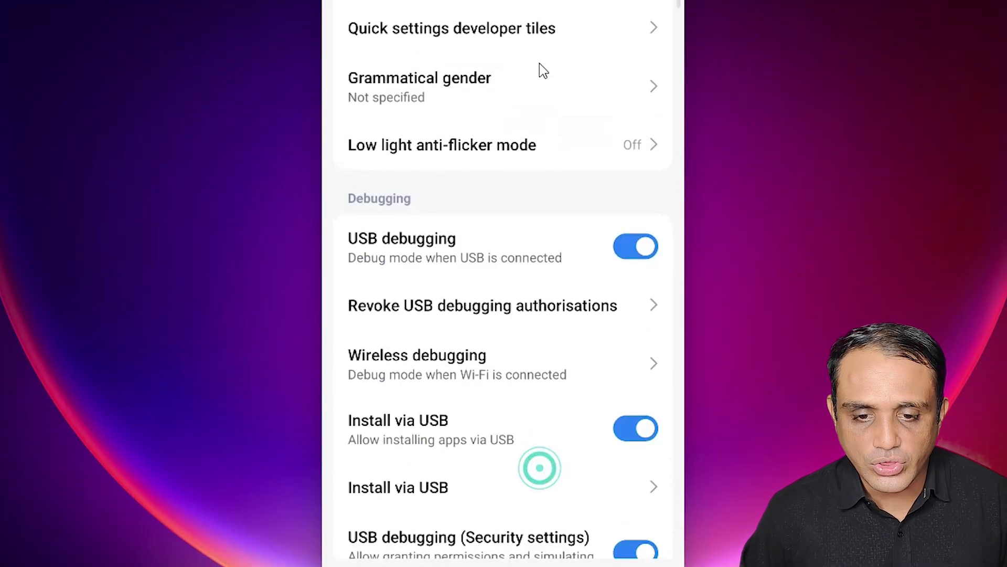
pyautogui.moveTo(522, 373); pyautogui.dragTo(528, 250)
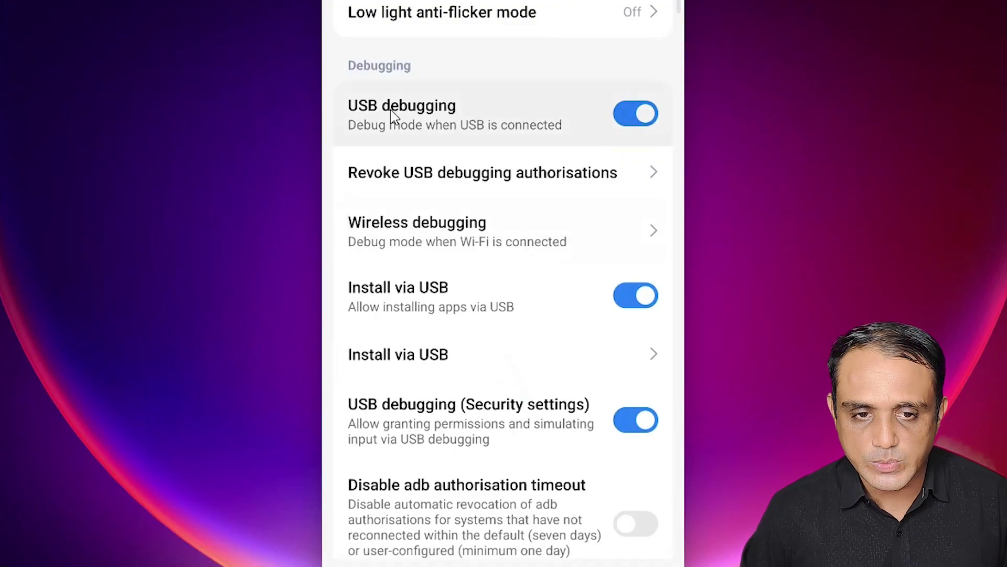
pyautogui.moveTo(531, 371); pyautogui.dragTo(522, 227)
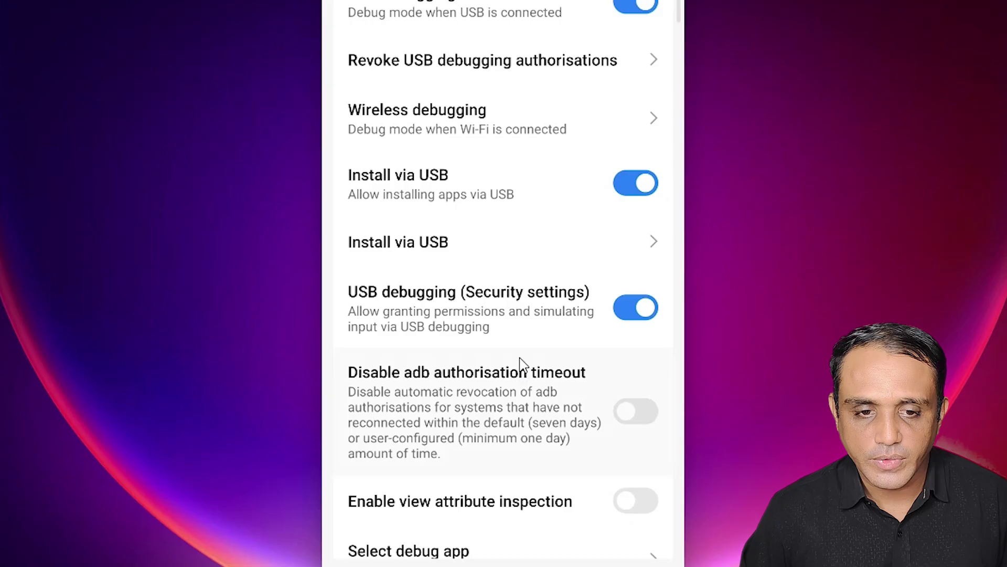
pyautogui.moveTo(522, 369); pyautogui.dragTo(530, 244)
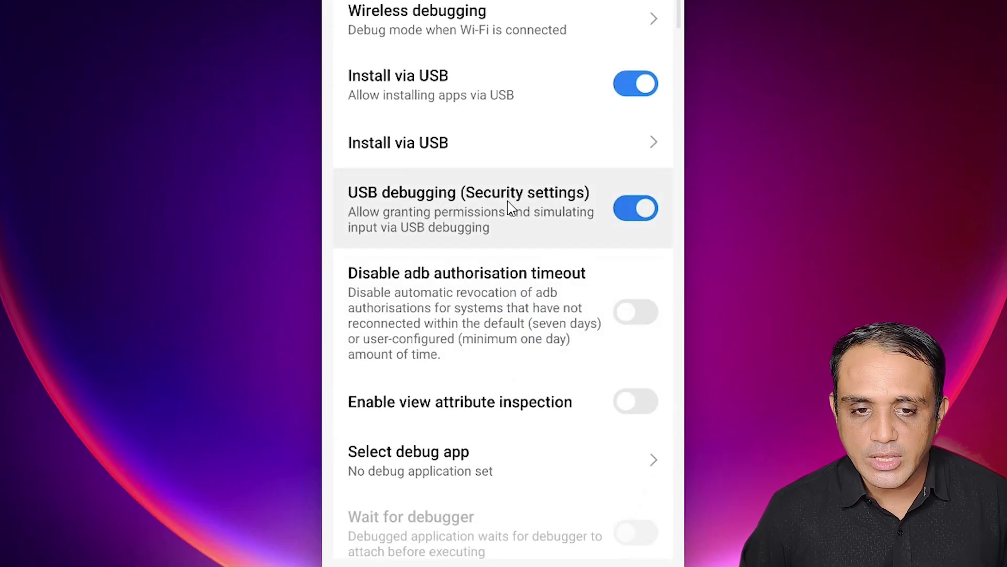
pyautogui.moveTo(603, 399); pyautogui.dragTo(591, 356)
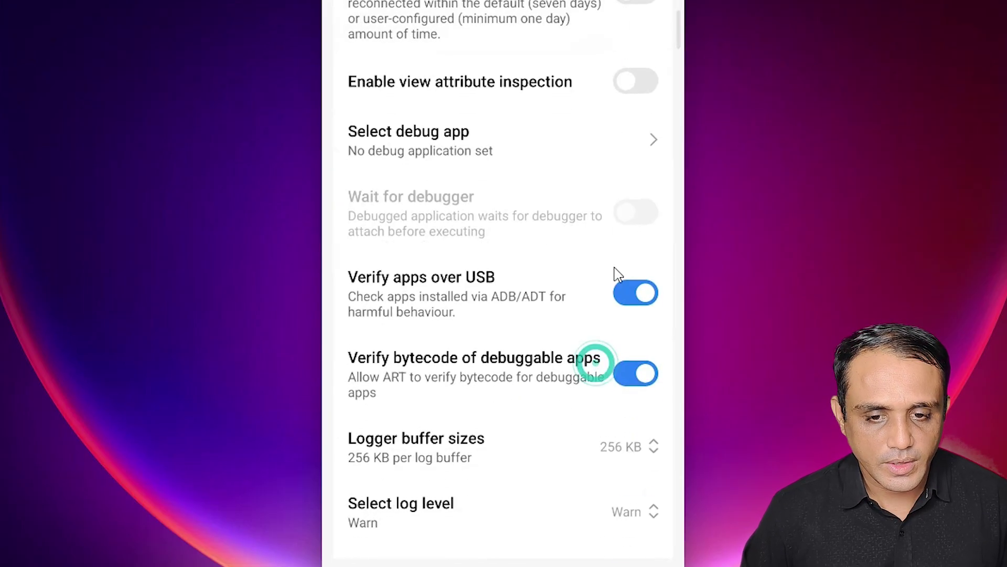
pyautogui.moveTo(475, 344); pyautogui.dragTo(427, 412)
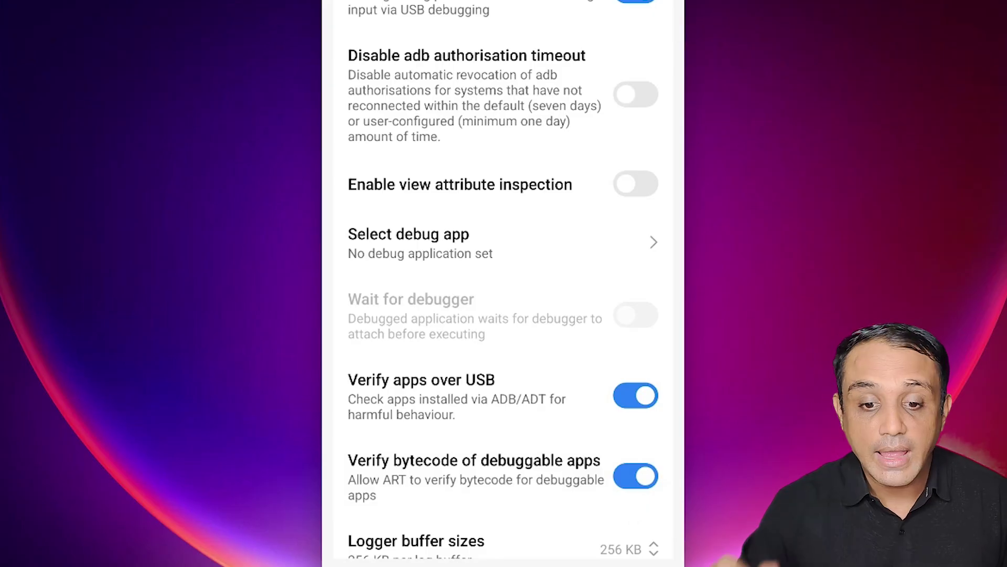
pyautogui.click(407, 65)
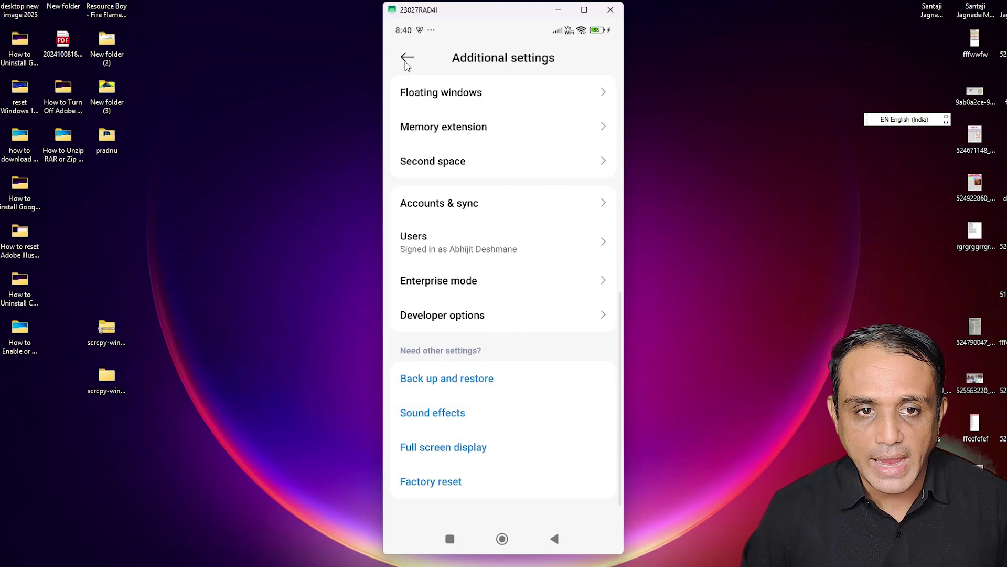
# Back out to the phone's home screen and swipe down from the top-right for Control Center.
pyautogui.click(406, 65)
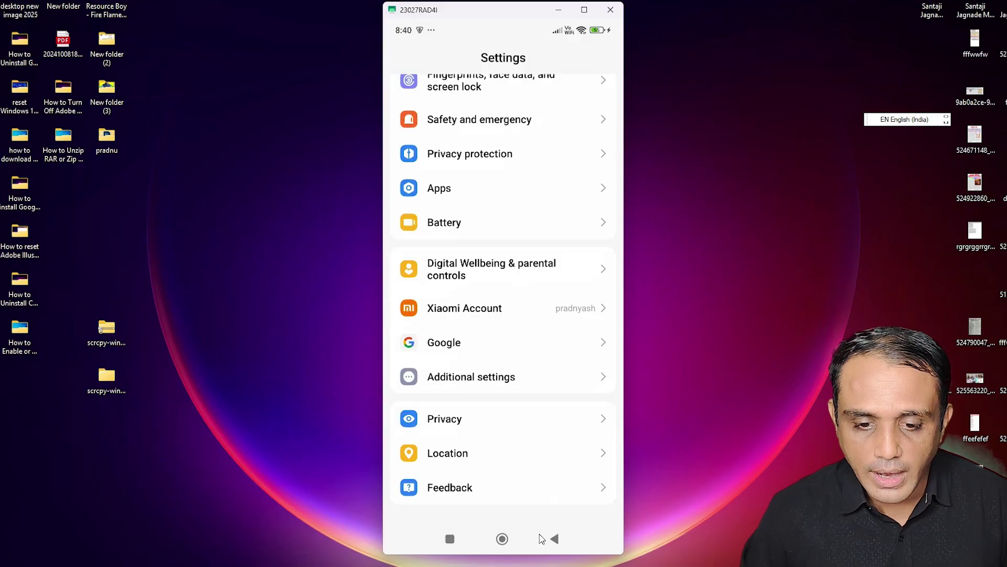
pyautogui.click(552, 538)
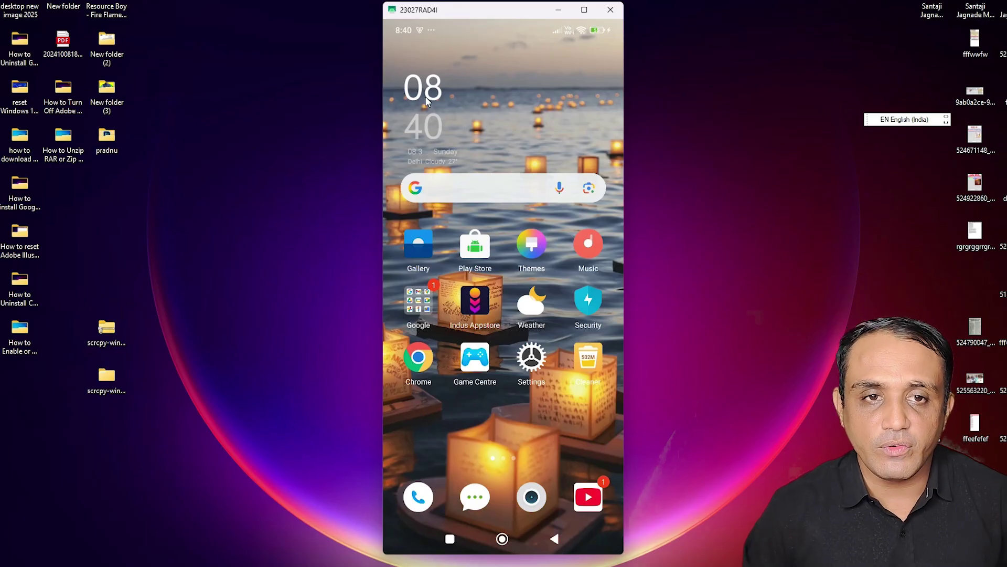
pyautogui.moveTo(434, 33); pyautogui.dragTo(454, 87)
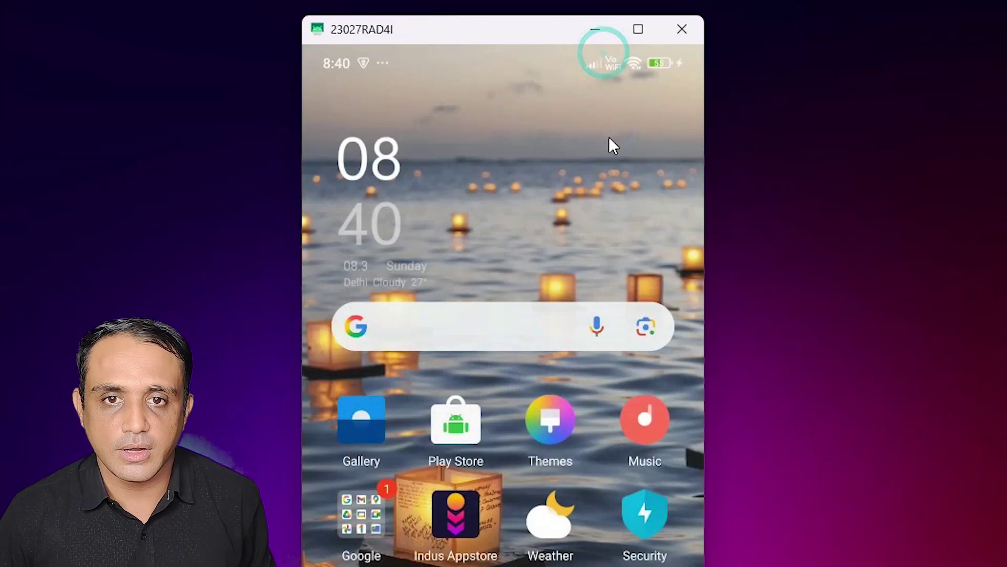
pyautogui.moveTo(606, 50); pyautogui.dragTo(564, 218)
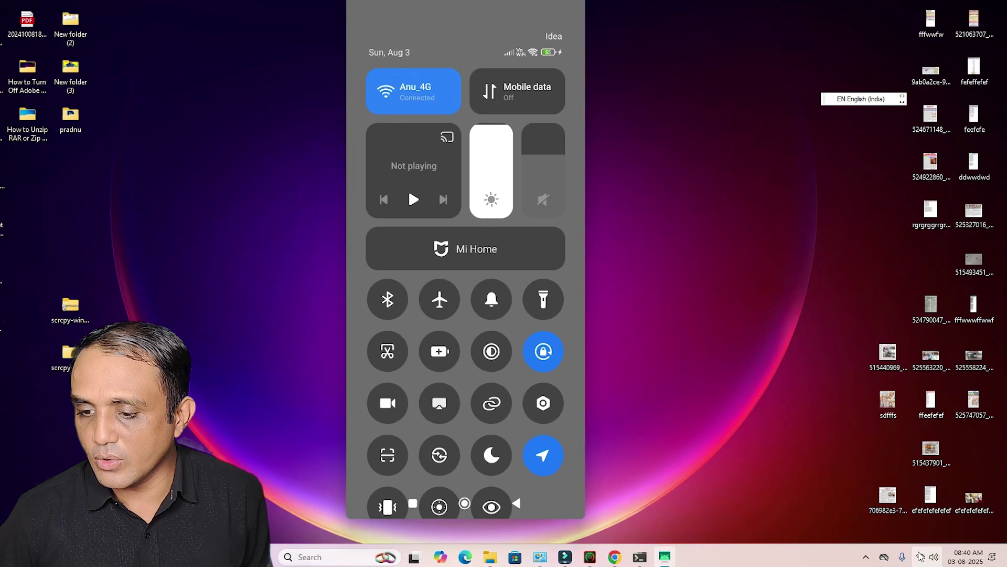
# Check the PC's Wi-Fi in Windows Quick Settings, then close it and the phone's Control Center.
pyautogui.click(921, 557)
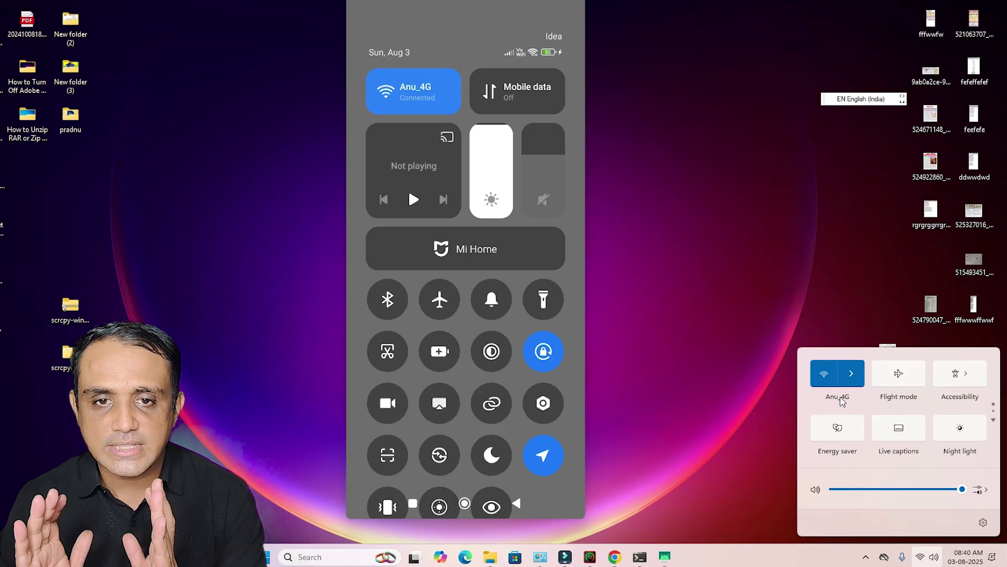
pyautogui.click(741, 317)
pyautogui.click(583, 322)
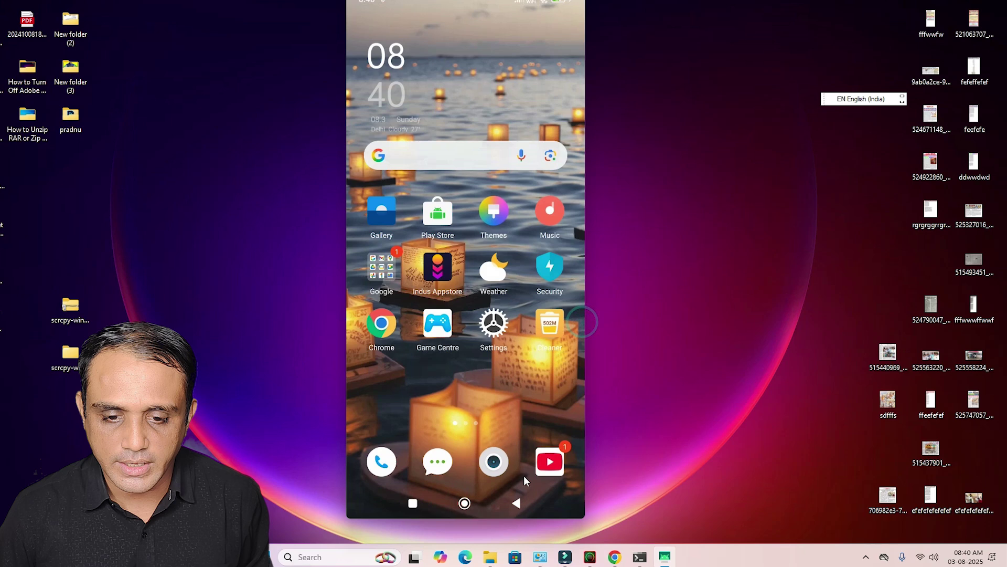
# Search the phone's Settings for 'ip address' and open the Status page showing 192.168.1.40.
pyautogui.click(494, 324)
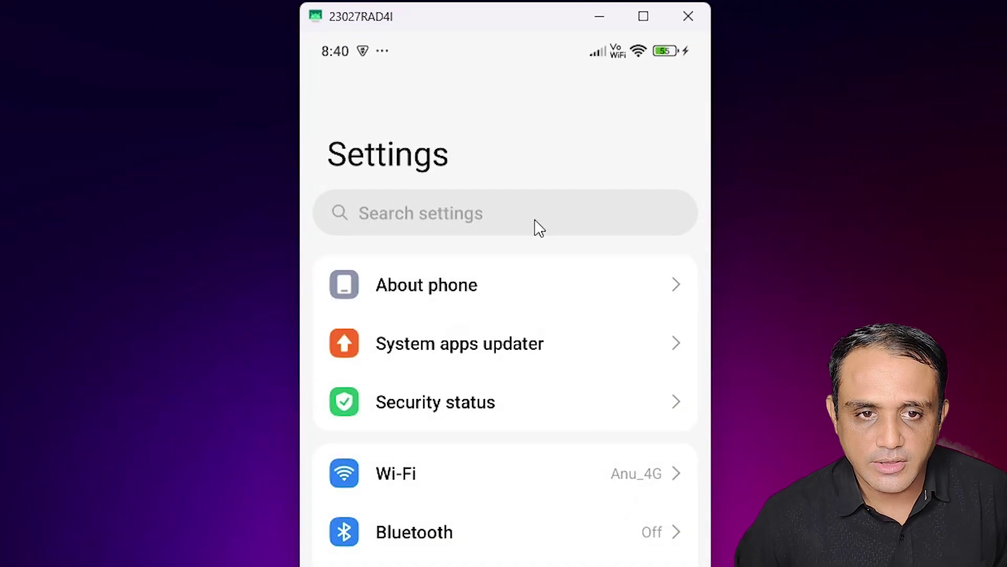
pyautogui.click(539, 228)
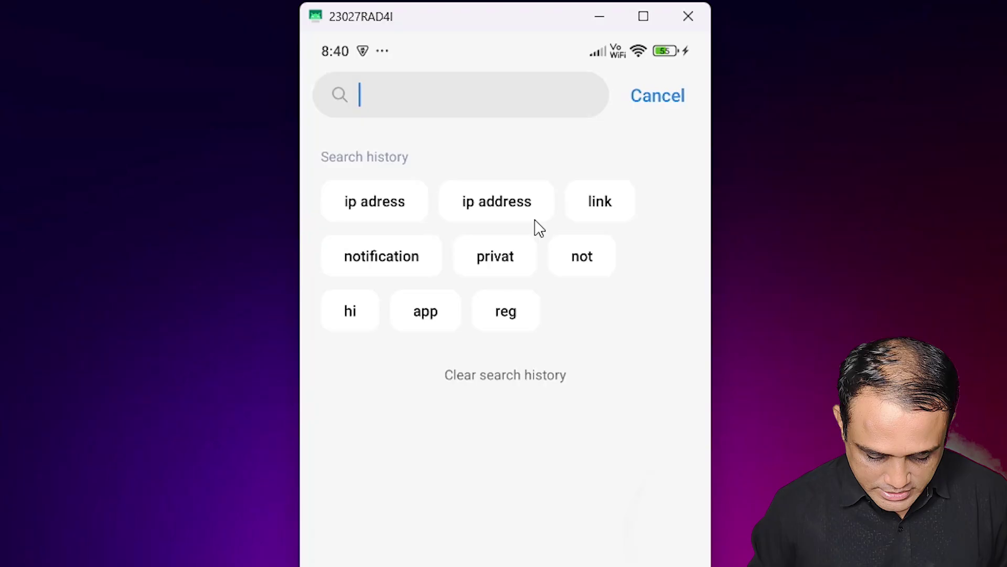
pyautogui.write('ip')
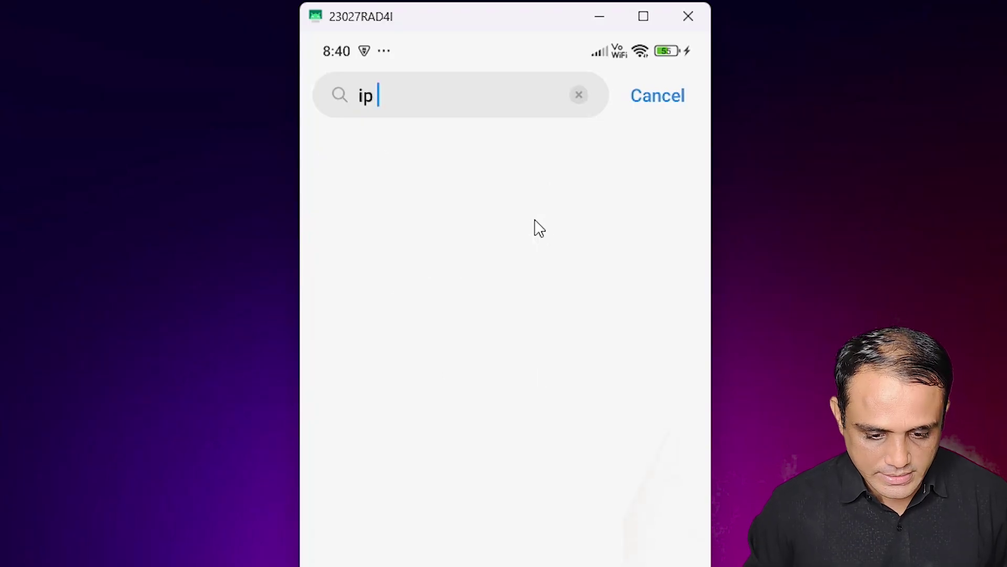
pyautogui.write(' s')
pyautogui.press('BackSpace')
pyautogui.write('ad')
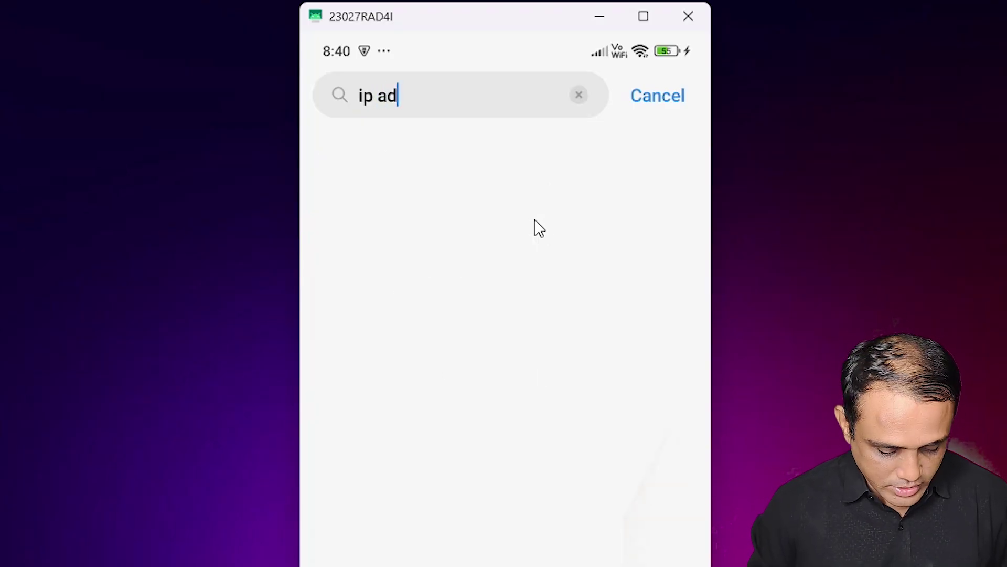
pyautogui.write('dres')
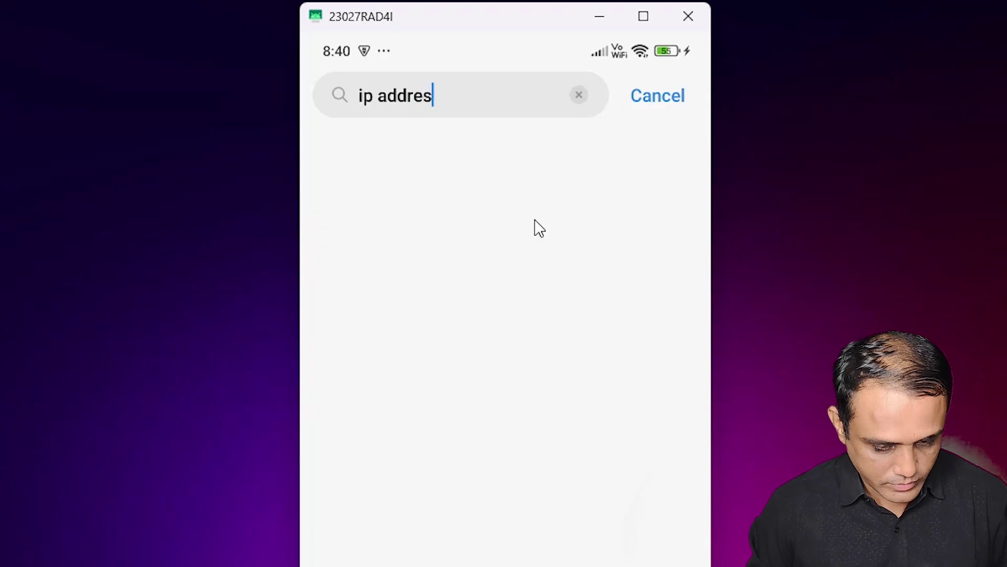
pyautogui.write('s')
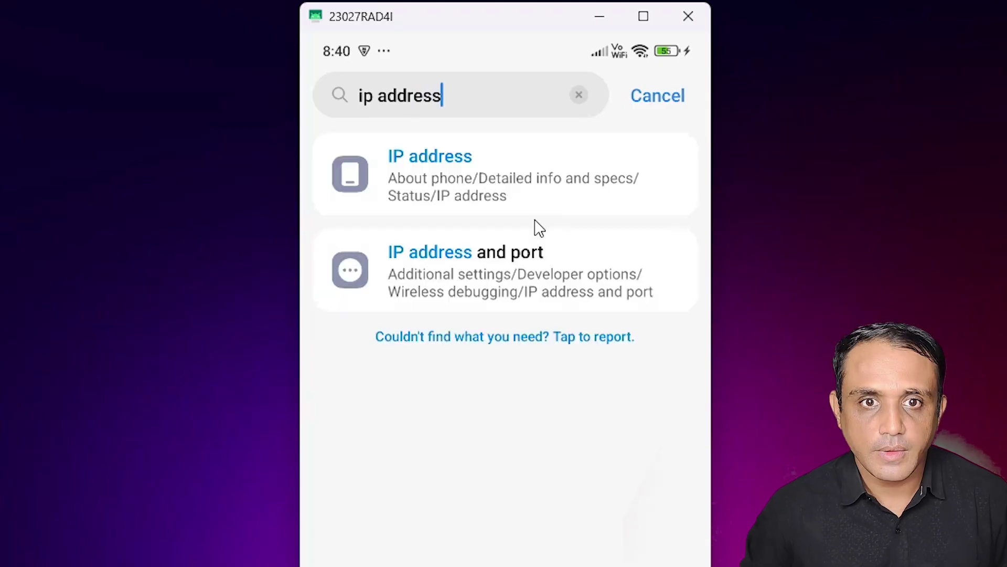
pyautogui.click(484, 178)
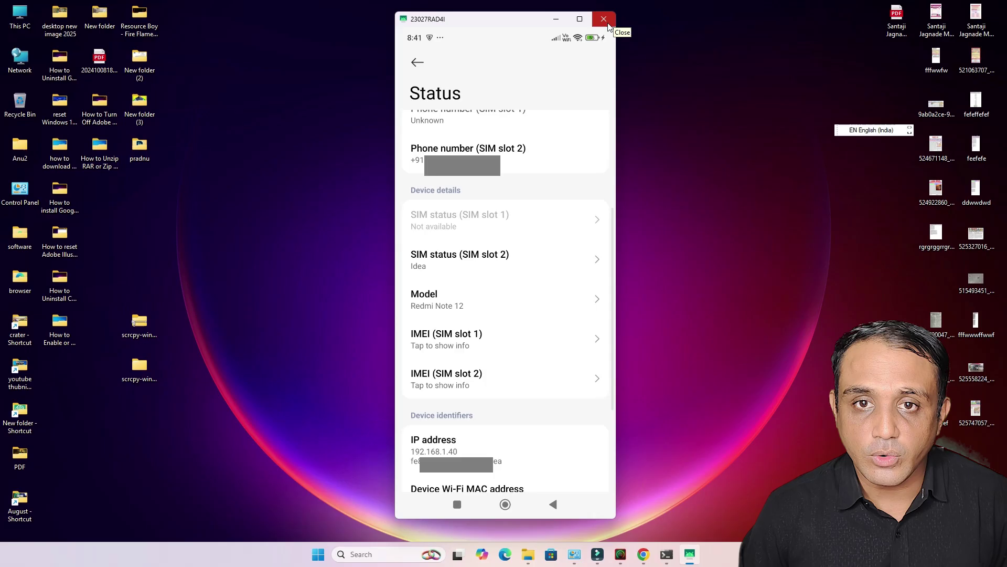
# Close the scrcpy window, launch Command Prompt, and run adb tcpip 5555.
pyautogui.click(605, 20)
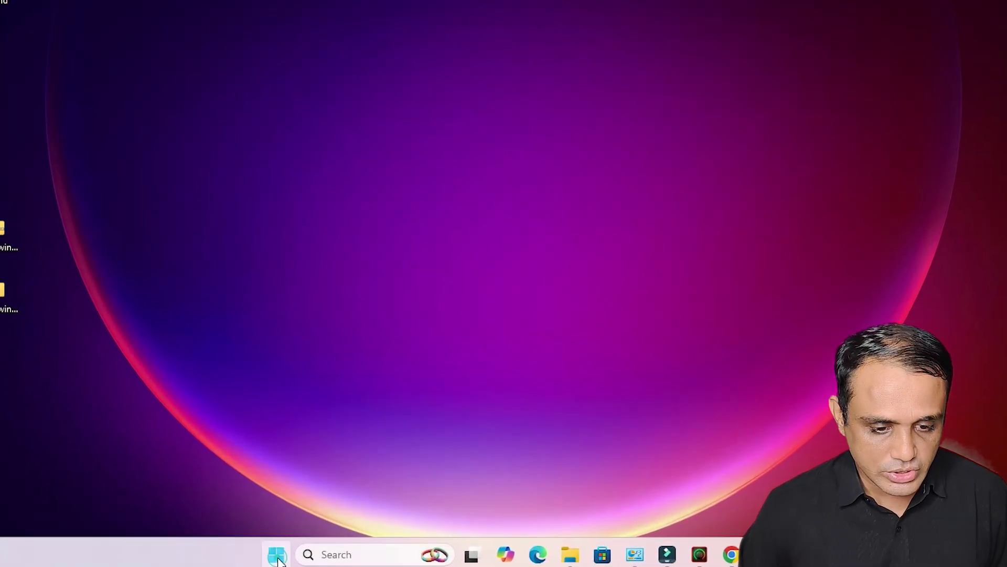
pyautogui.click(277, 555)
pyautogui.write('cmd')
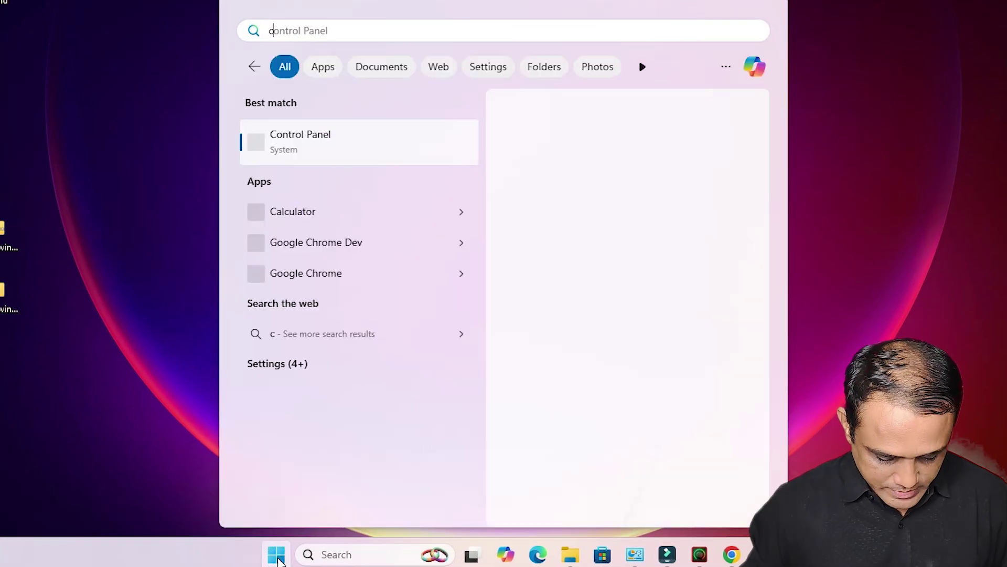
pyautogui.click(350, 134)
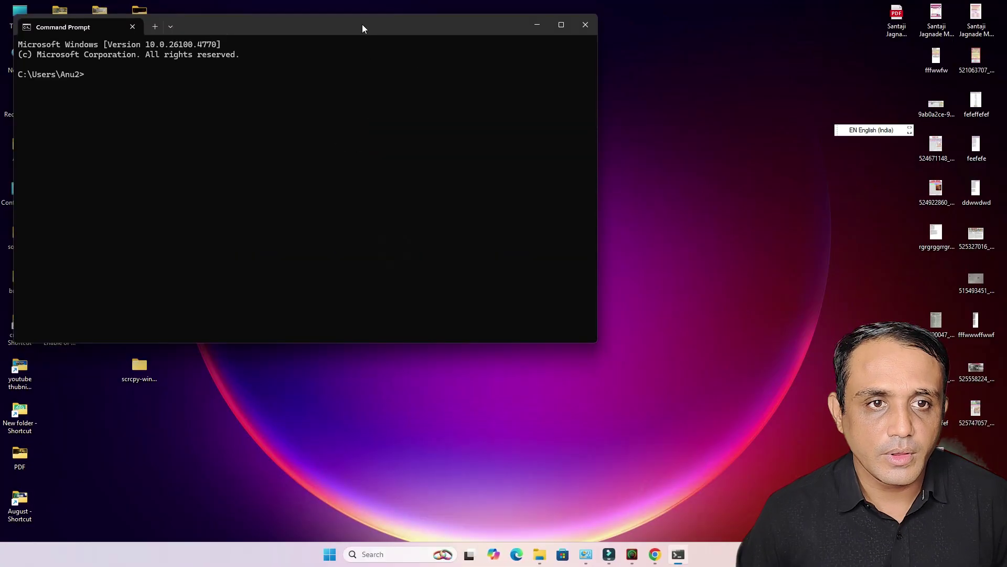
pyautogui.moveTo(362, 24); pyautogui.dragTo(596, 117)
pyautogui.write('ad')
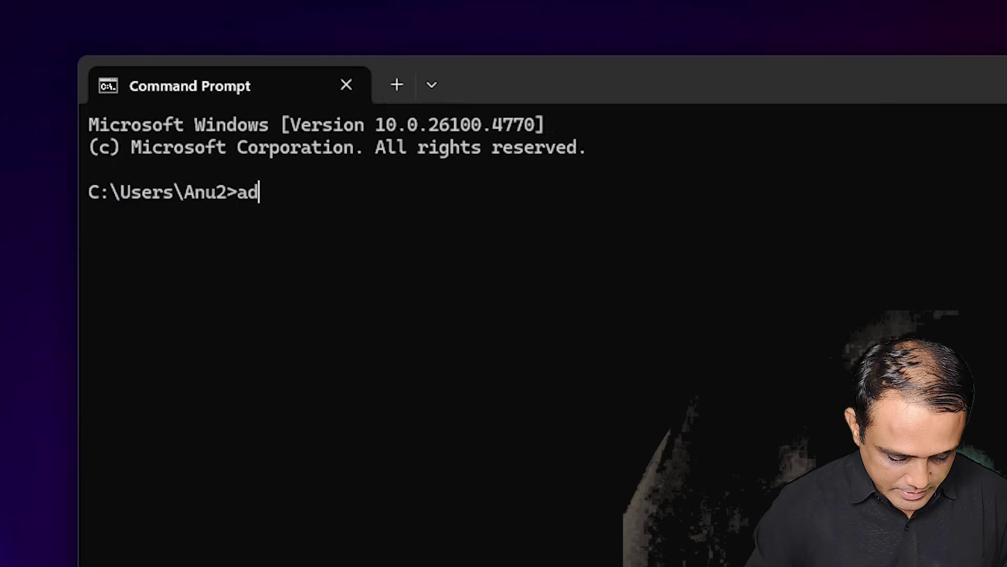
pyautogui.write('b')
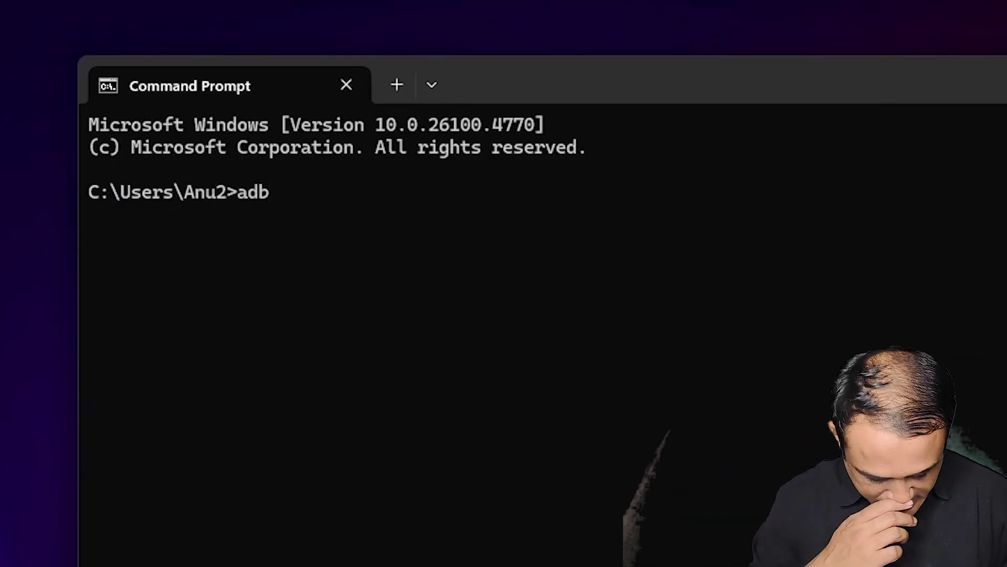
pyautogui.write(' tcpip 5555')
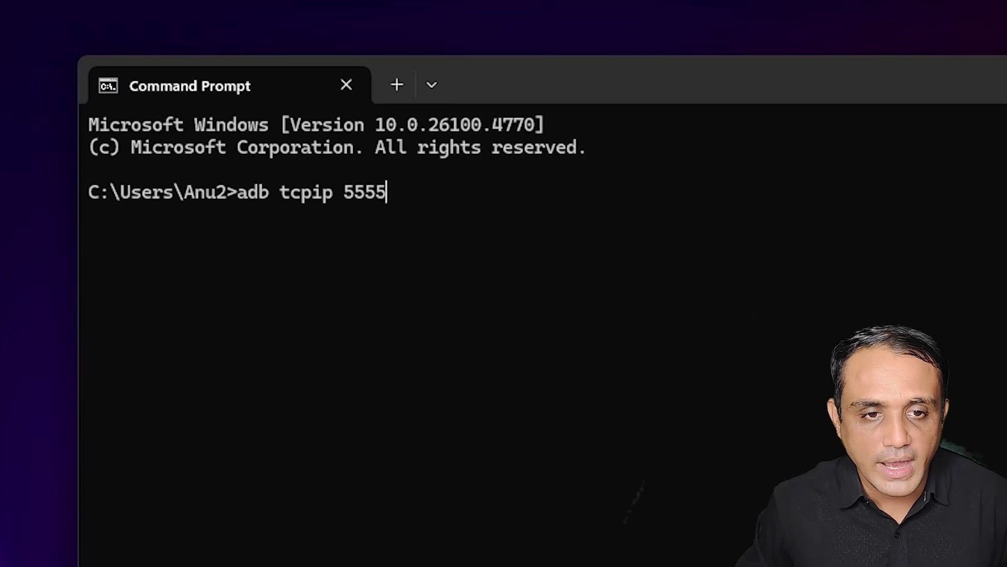
pyautogui.press('Return')
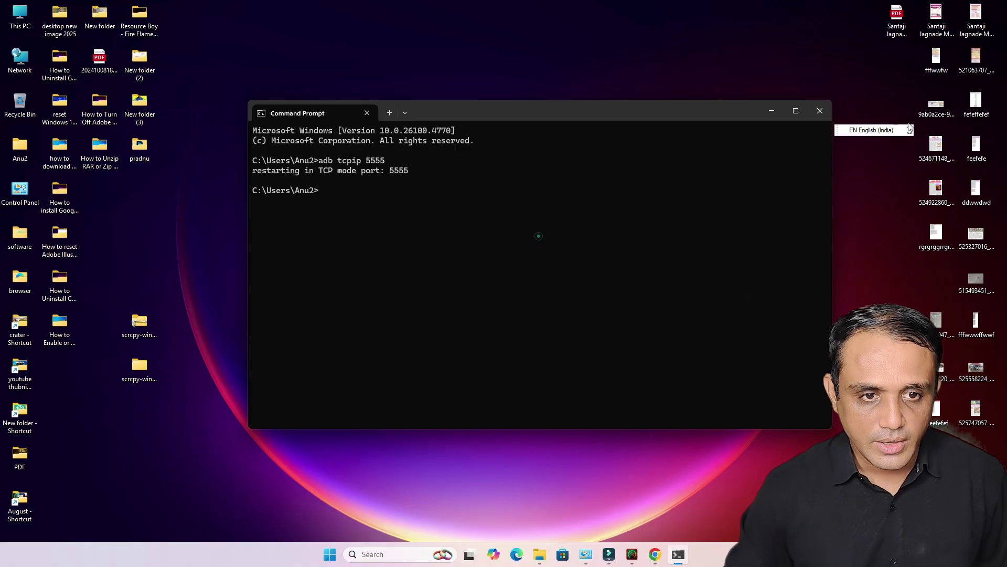
# Reopen Command Prompt as administrator and run adb connect 192.168.1.40:5555.
pyautogui.click(820, 110)
pyautogui.click(323, 558)
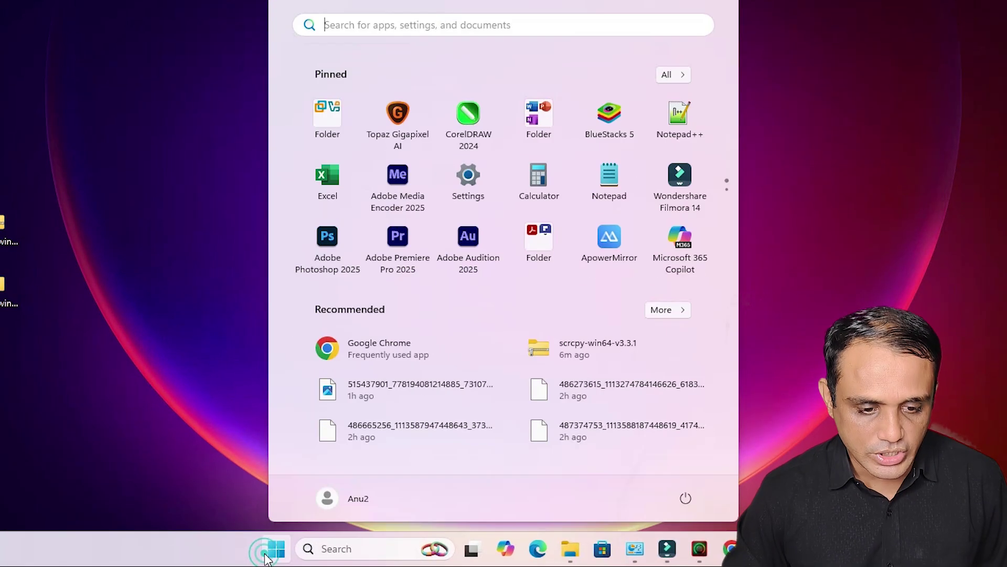
pyautogui.write('cmd')
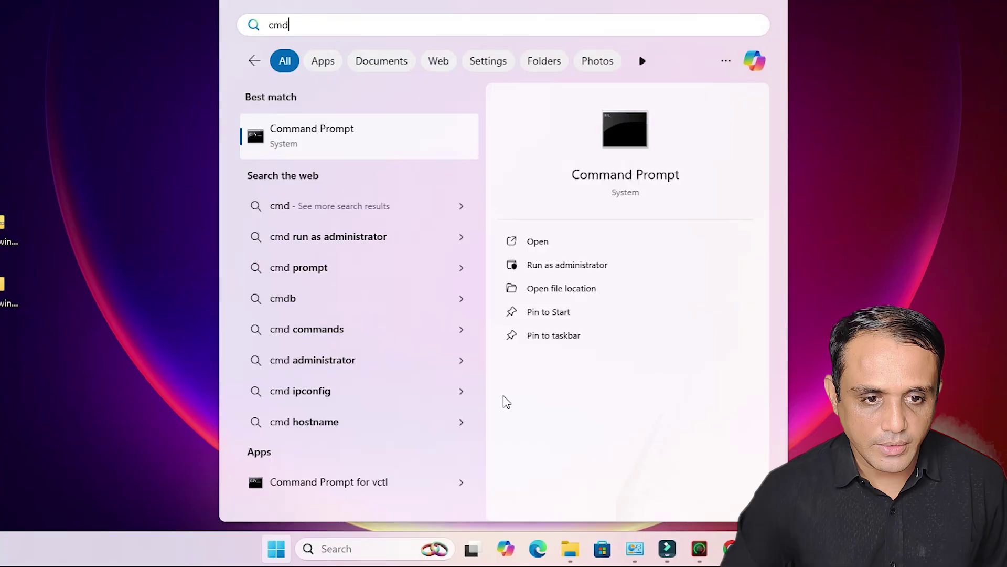
pyautogui.rightClick(402, 147)
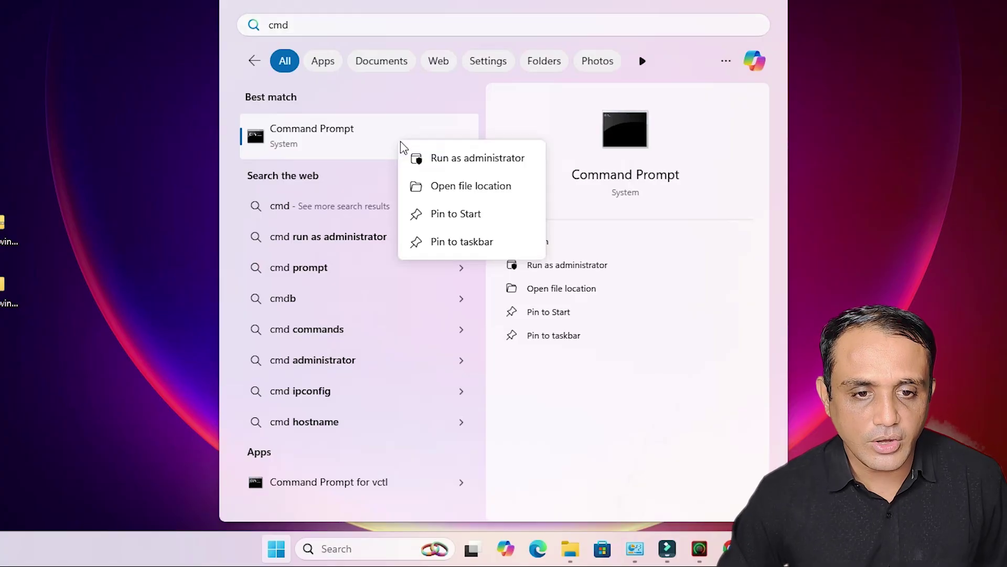
pyautogui.click(464, 160)
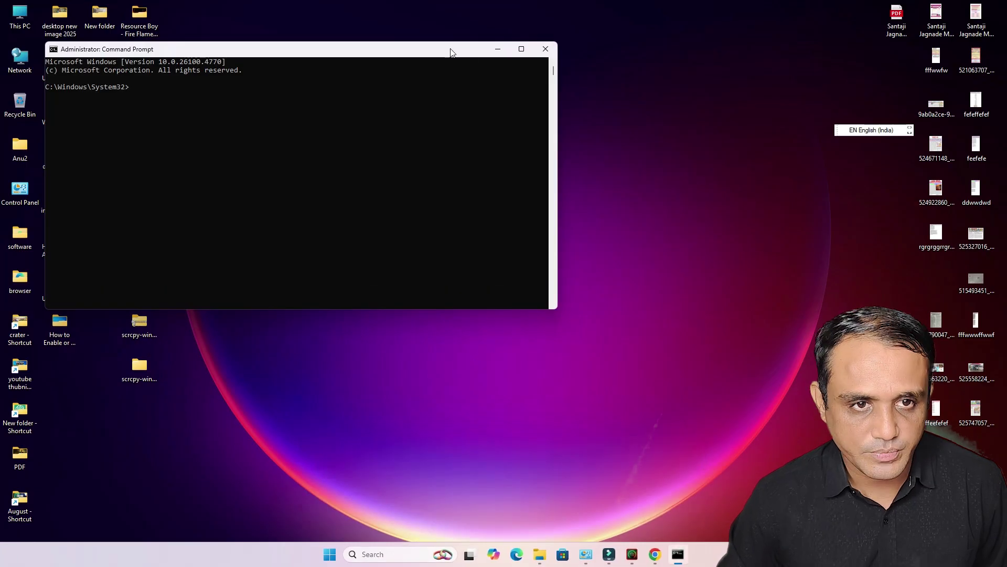
pyautogui.moveTo(451, 49); pyautogui.dragTo(658, 132)
pyautogui.click(587, 247)
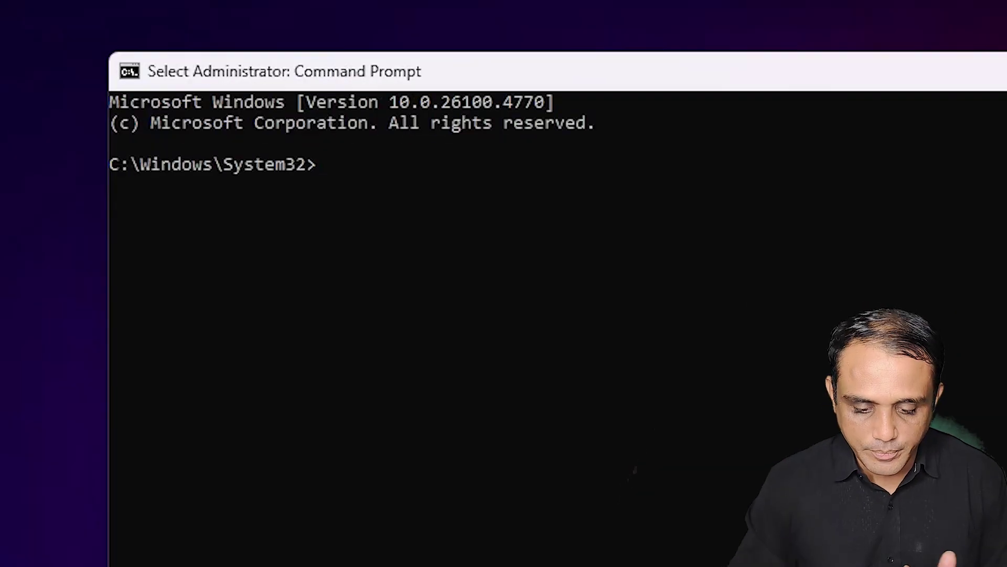
pyautogui.press('Escape')
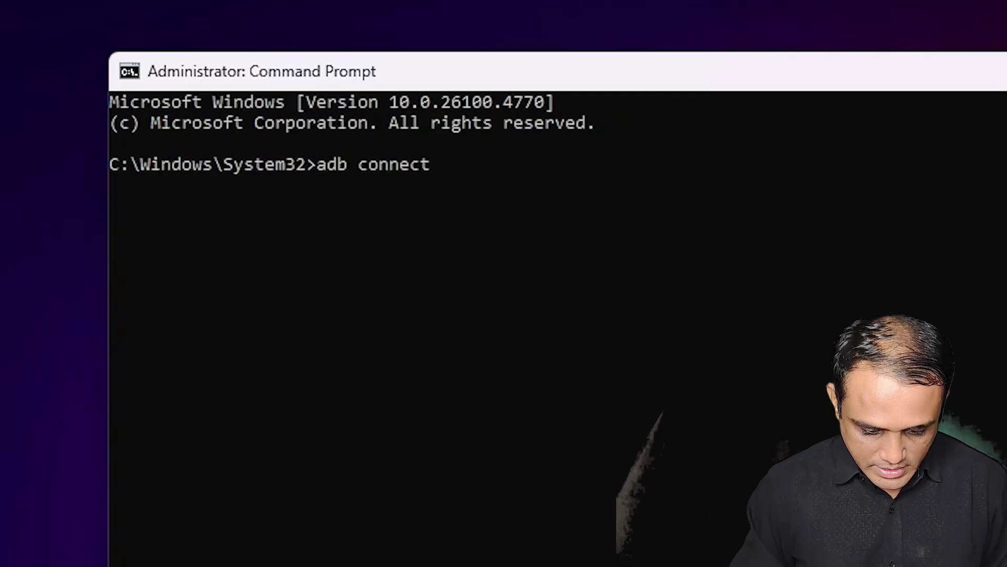
pyautogui.write('192.168.1.40')
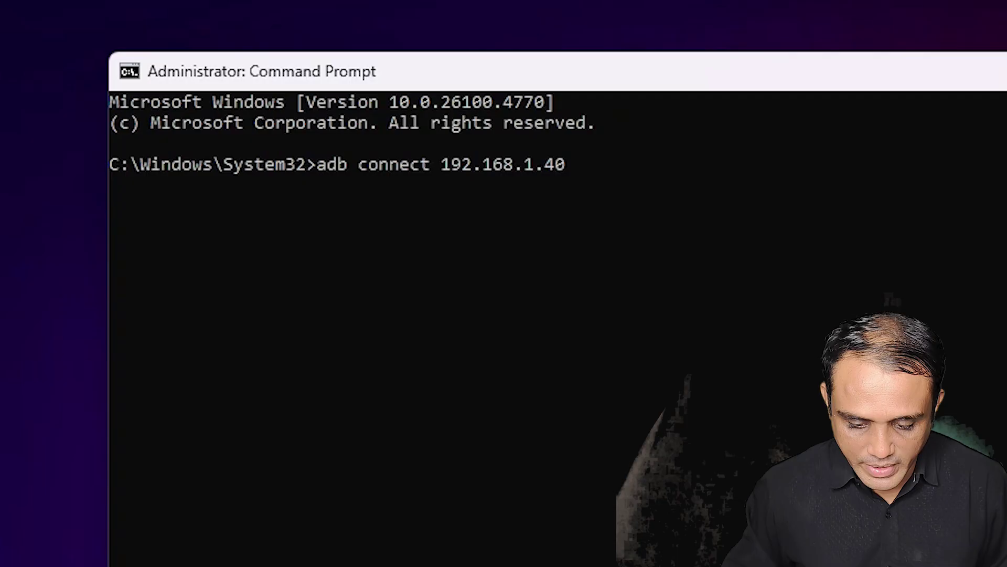
pyautogui.write(':')
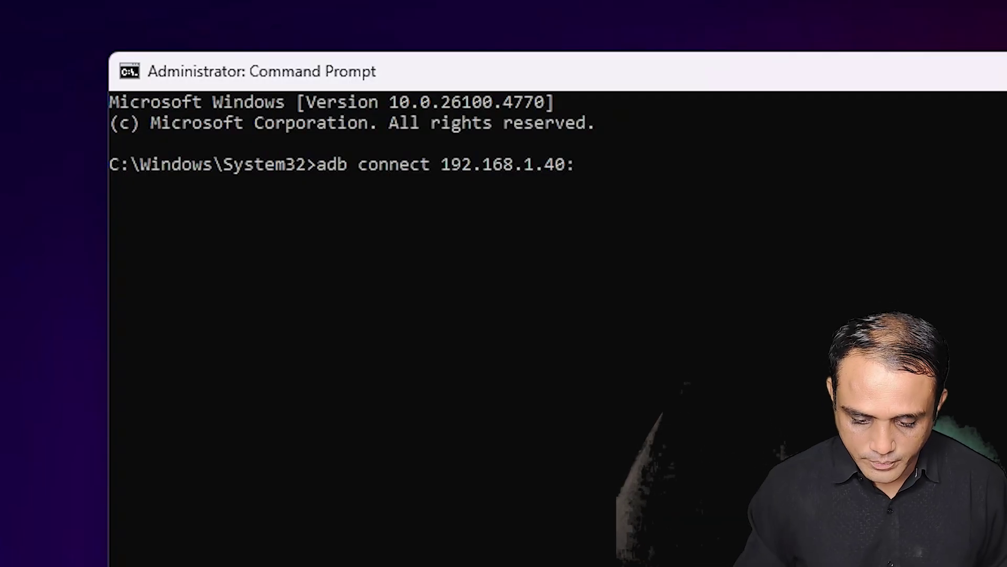
pyautogui.write('5555')
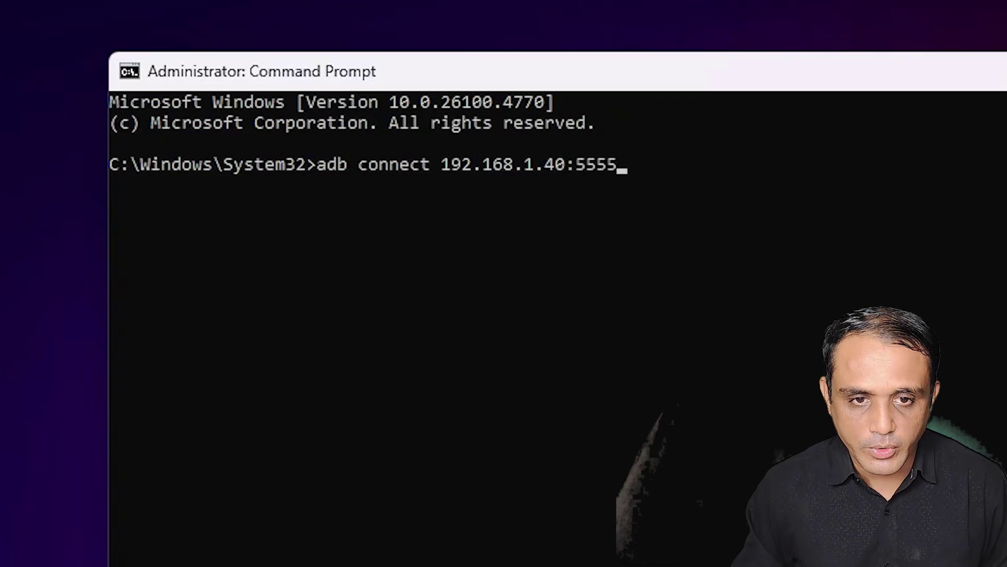
pyautogui.write('55')
pyautogui.press('Return')
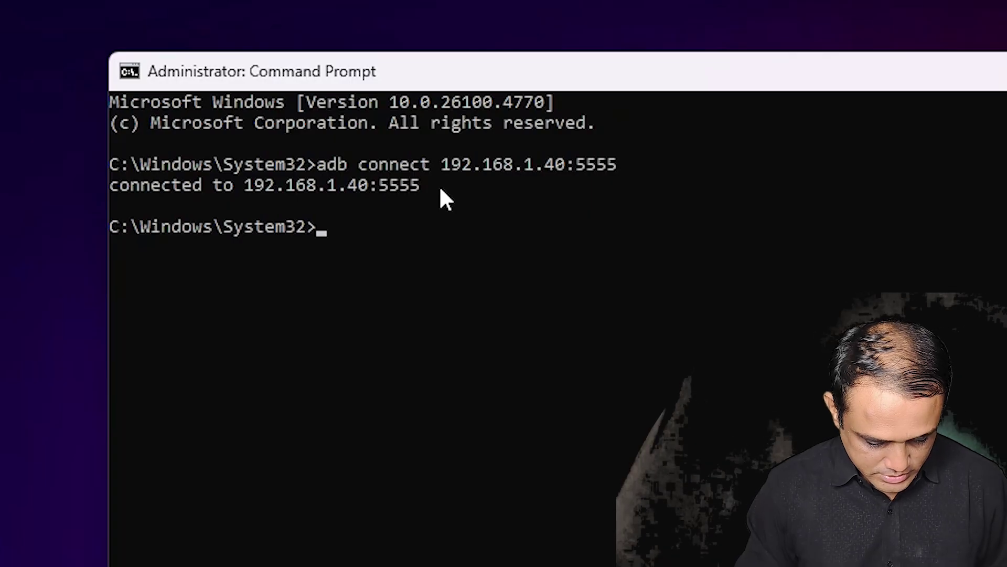
# Run scrcpy from the admin console to mirror the phone wirelessly, then minimize the console.
pyautogui.write('Sc')
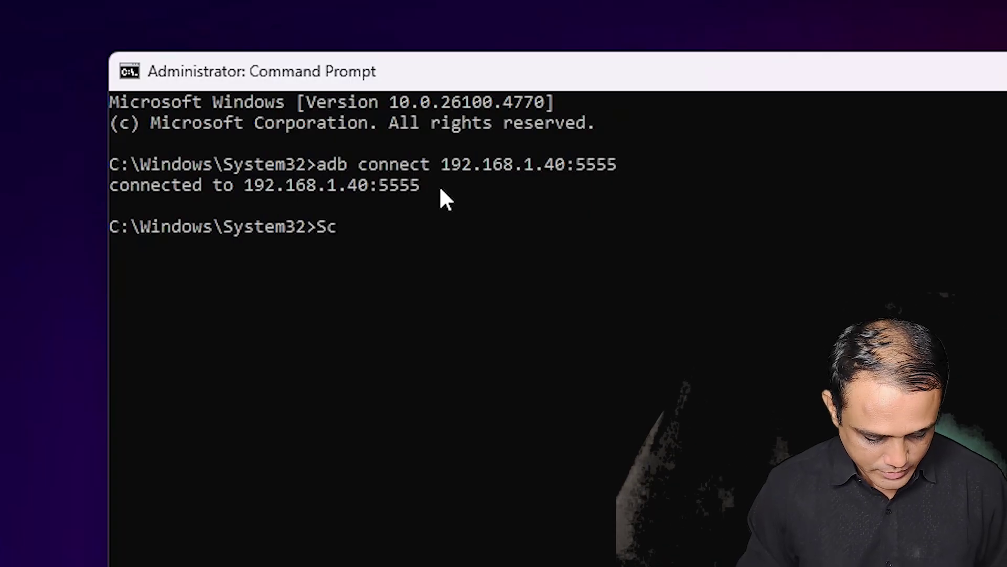
pyautogui.press('BackSpace')
pyautogui.press('BackSpace')
pyautogui.write('scr')
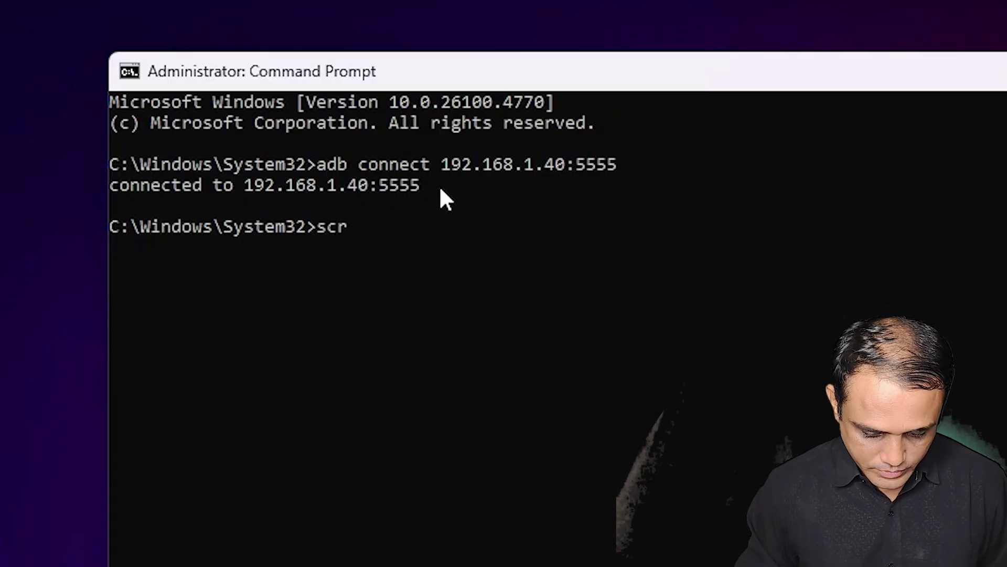
pyautogui.write('cpy')
pyautogui.press('Return')
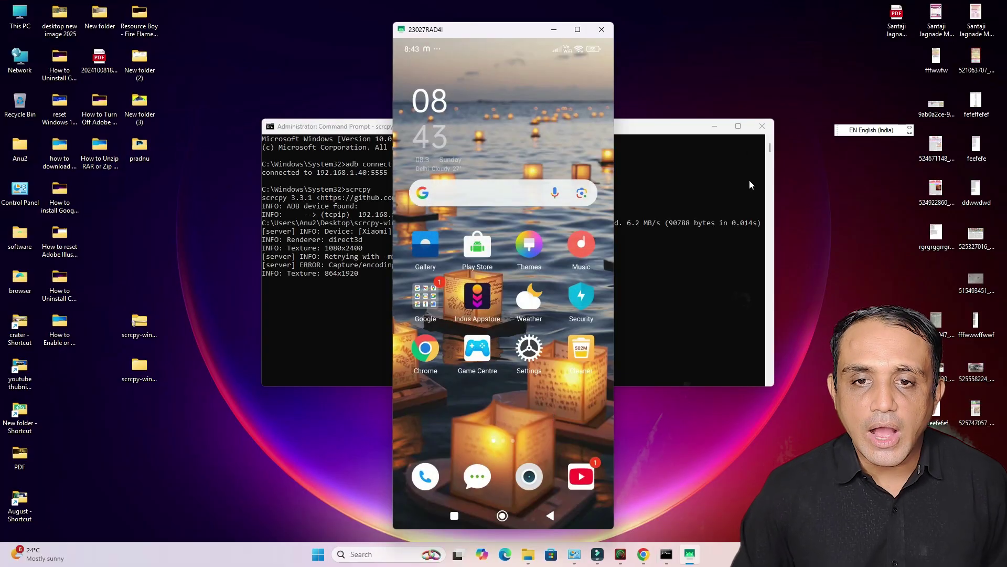
pyautogui.click(714, 126)
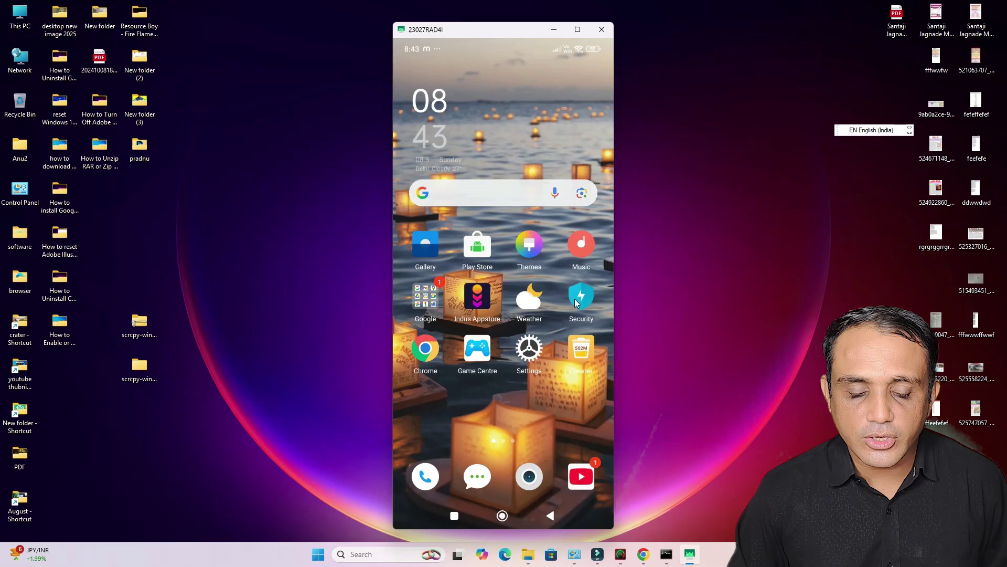